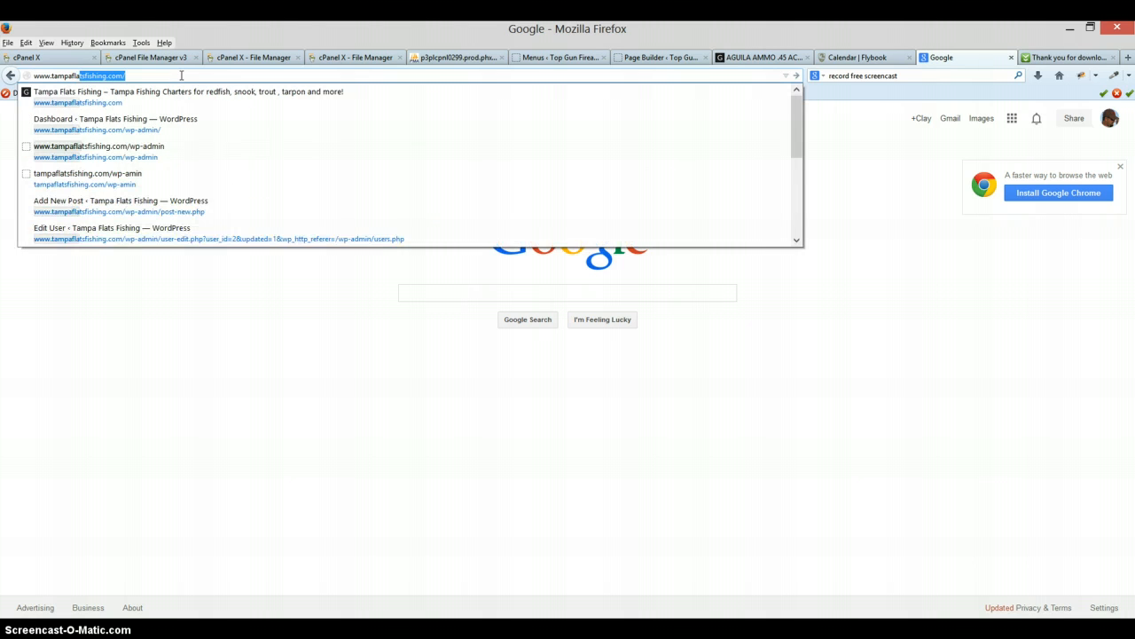
{"action": "type", "text": "tsfishing"}
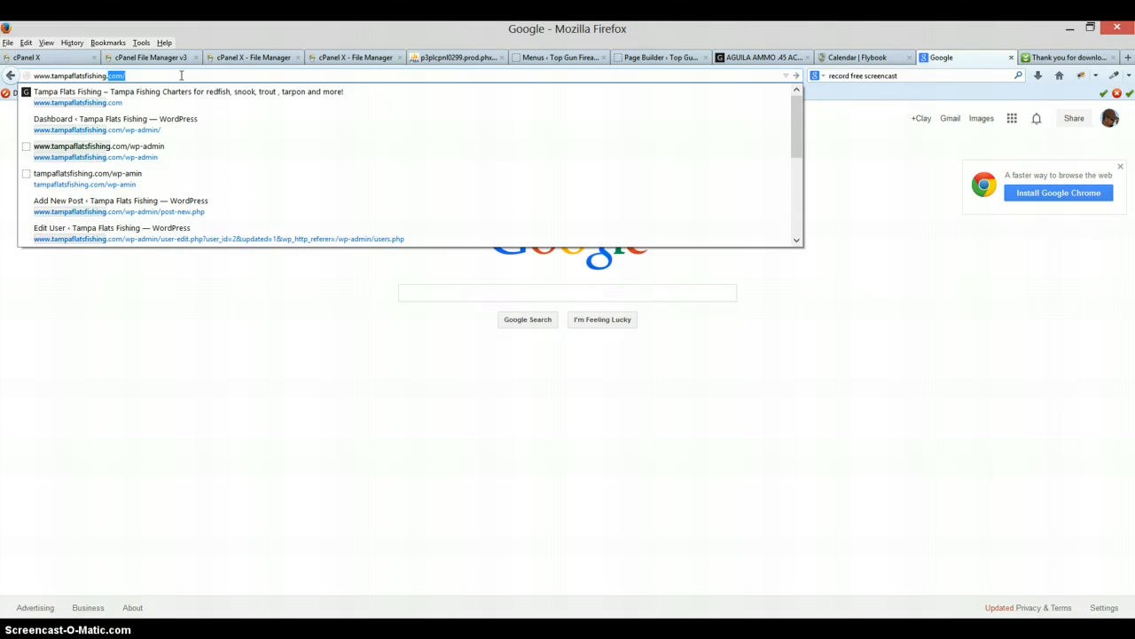
{"action": "type", "text": ".com/"}
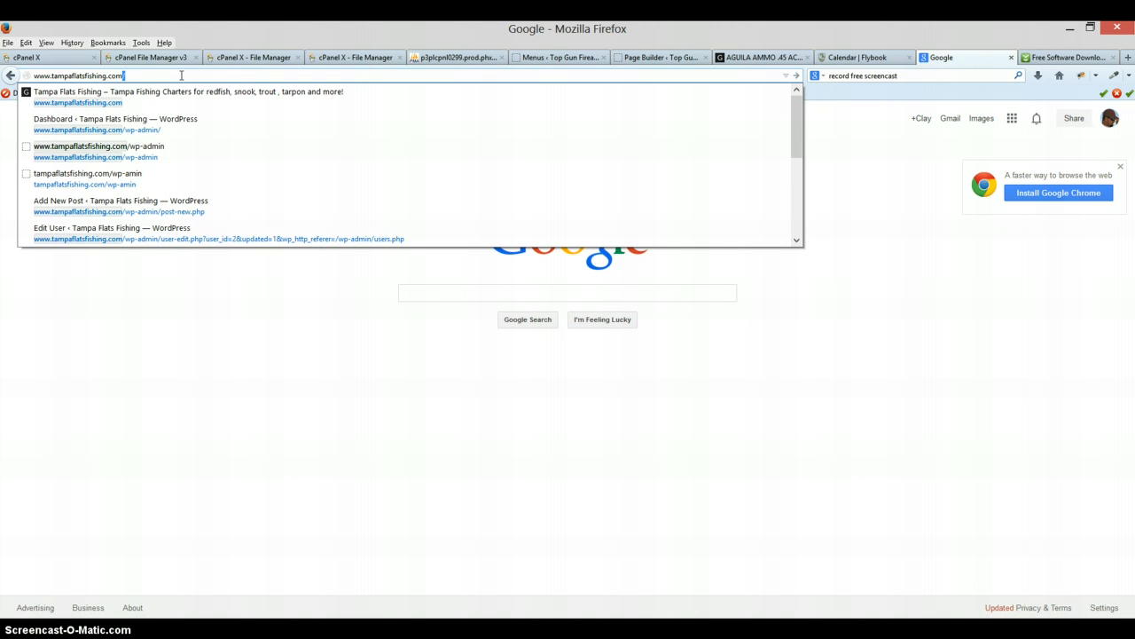
{"action": "type", "text": "wp"}
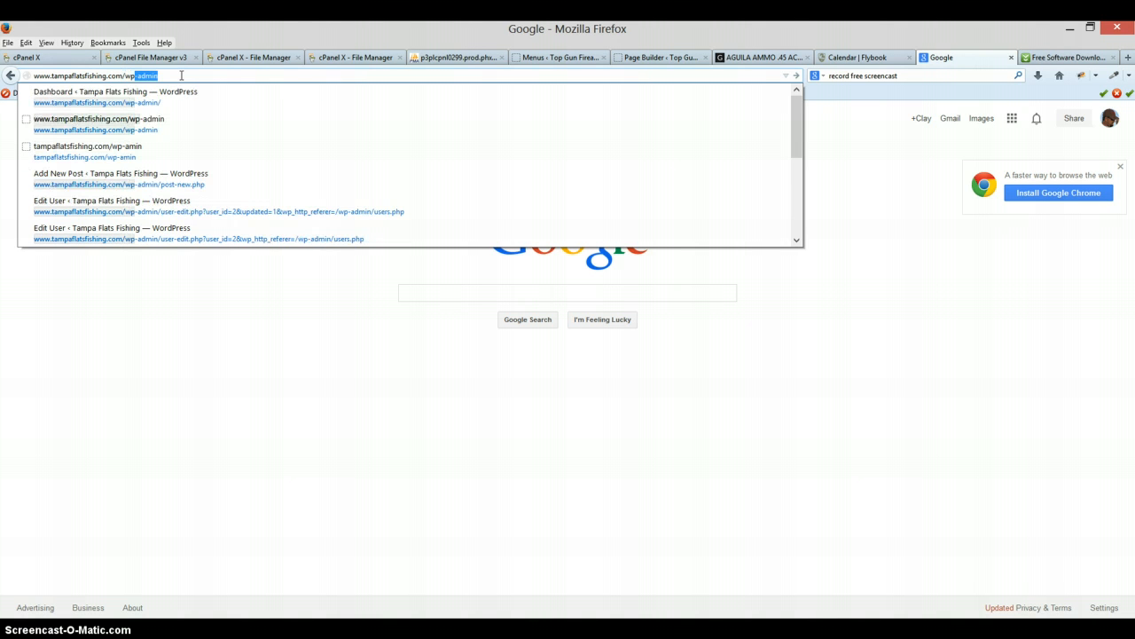
{"action": "type", "text": "-admin"}
{"action": "key", "text": "Return"}
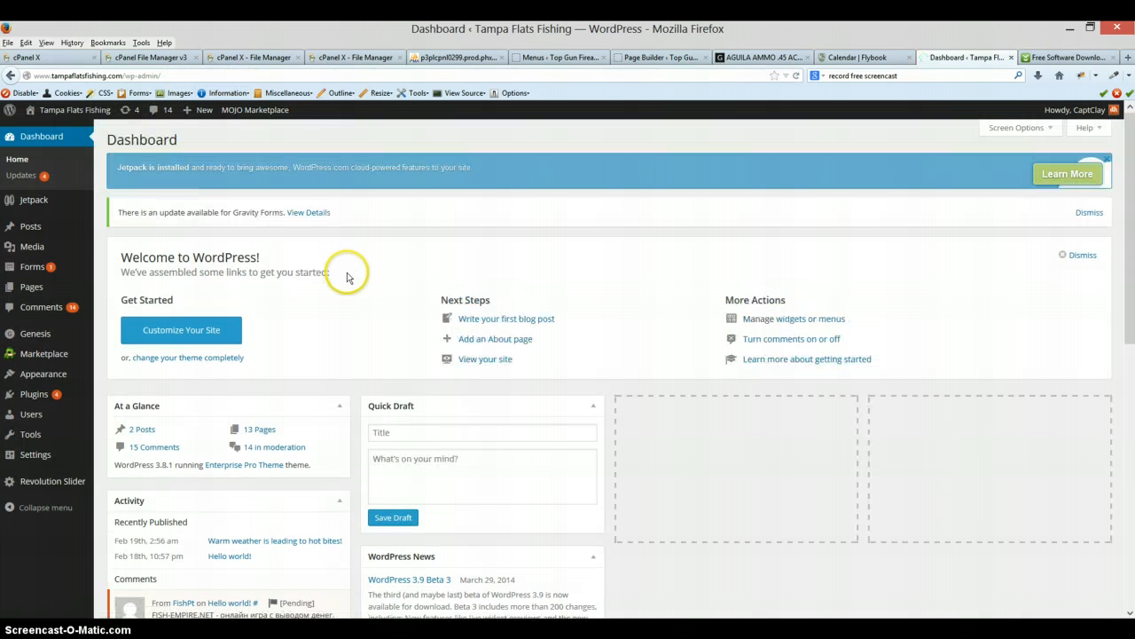
Start a new blog post from the dashboard
{"action": "left_click", "coordinate": [427, 305]}
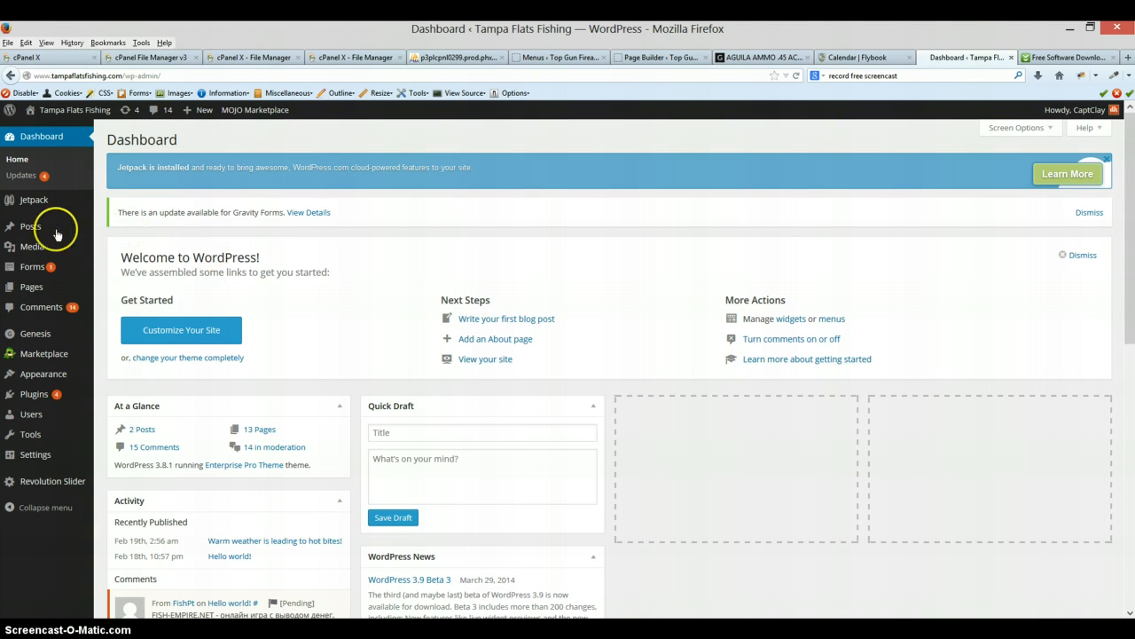
{"action": "mouse_move", "coordinate": [54, 233]}
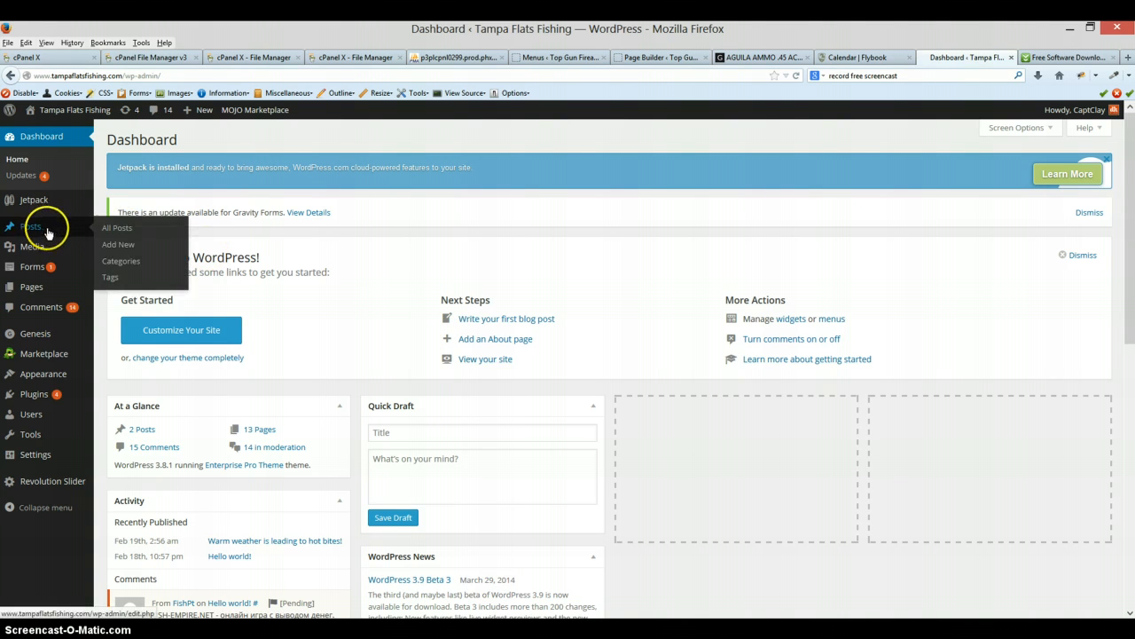
{"action": "left_click", "coordinate": [117, 243]}
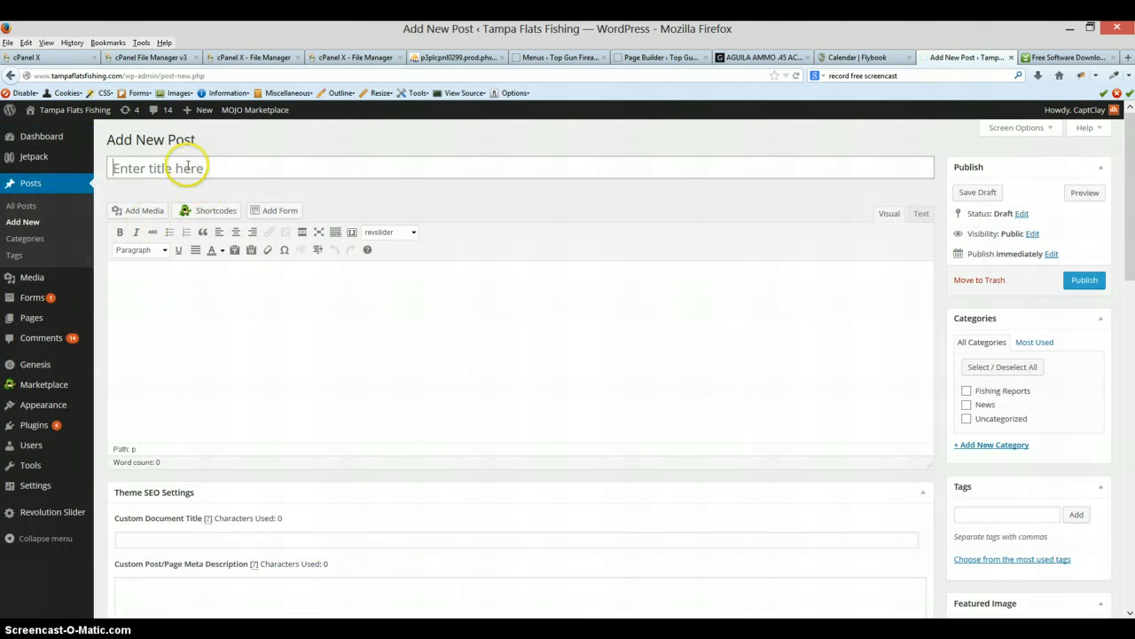
{"action": "left_click", "coordinate": [187, 160]}
{"action": "key", "text": "ctrl+t"}
{"action": "type", "text": "ampa "}
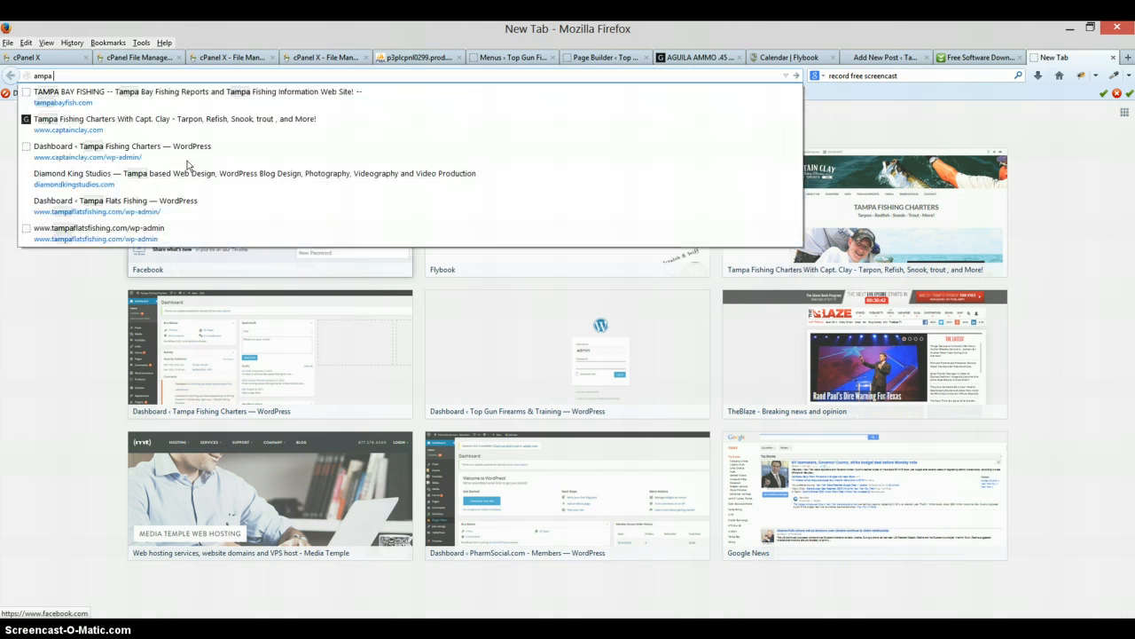
{"action": "type", "text": "Fishing"}
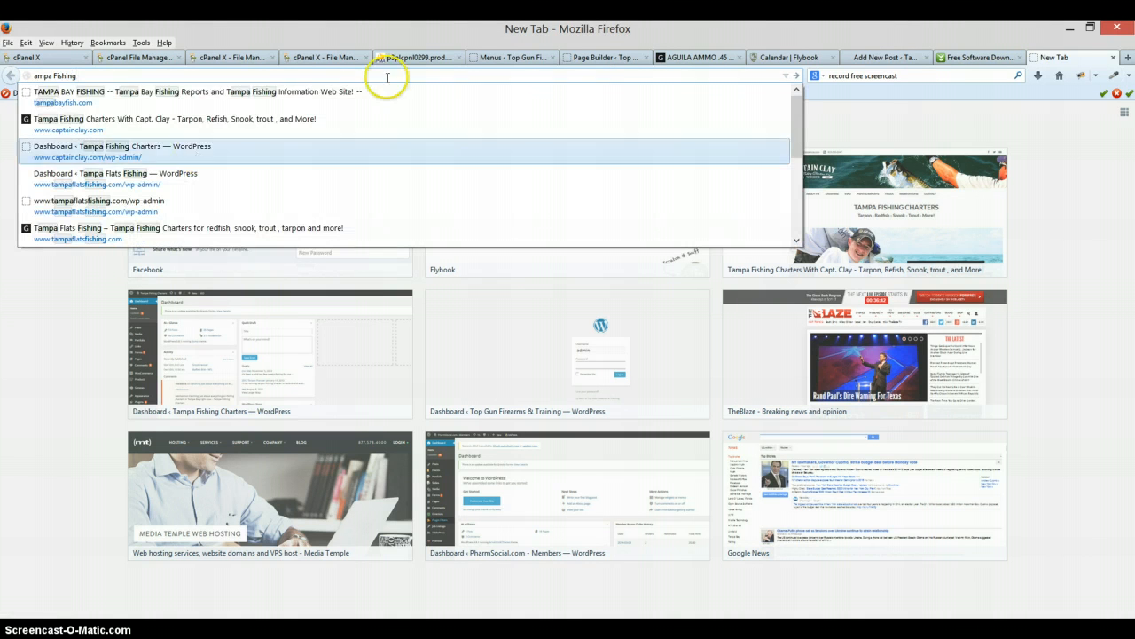
{"action": "left_click", "coordinate": [971, 57]}
{"action": "left_click", "coordinate": [876, 57]}
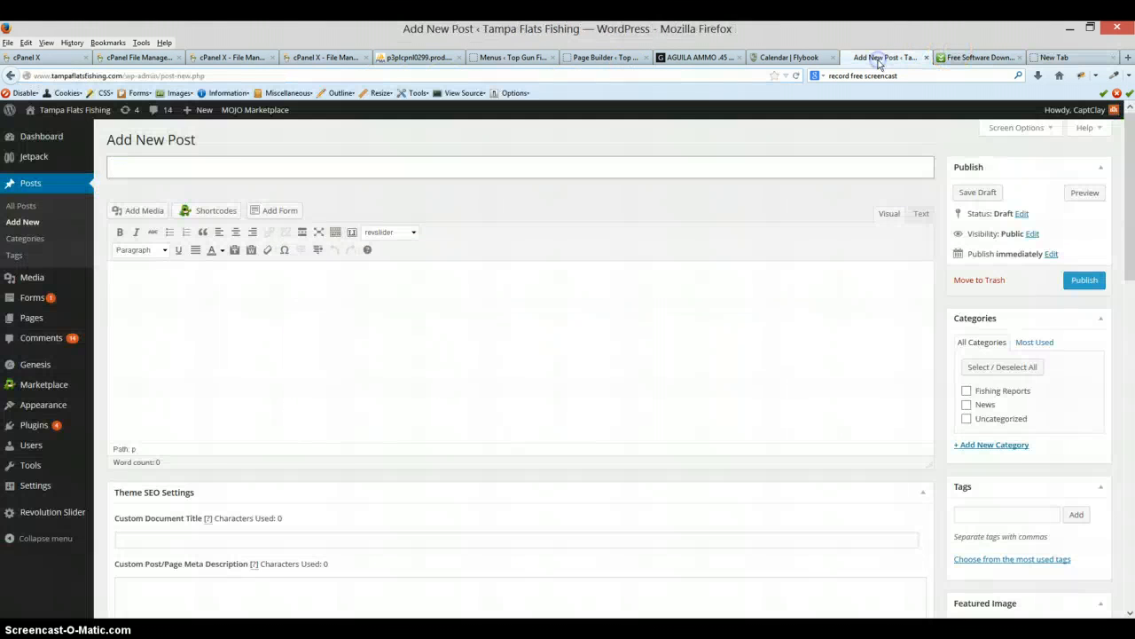
Title the post "Tampa Fishing is Hot" and fill its body with 125 words of generated lorem ipsum text
{"action": "left_click", "coordinate": [201, 157]}
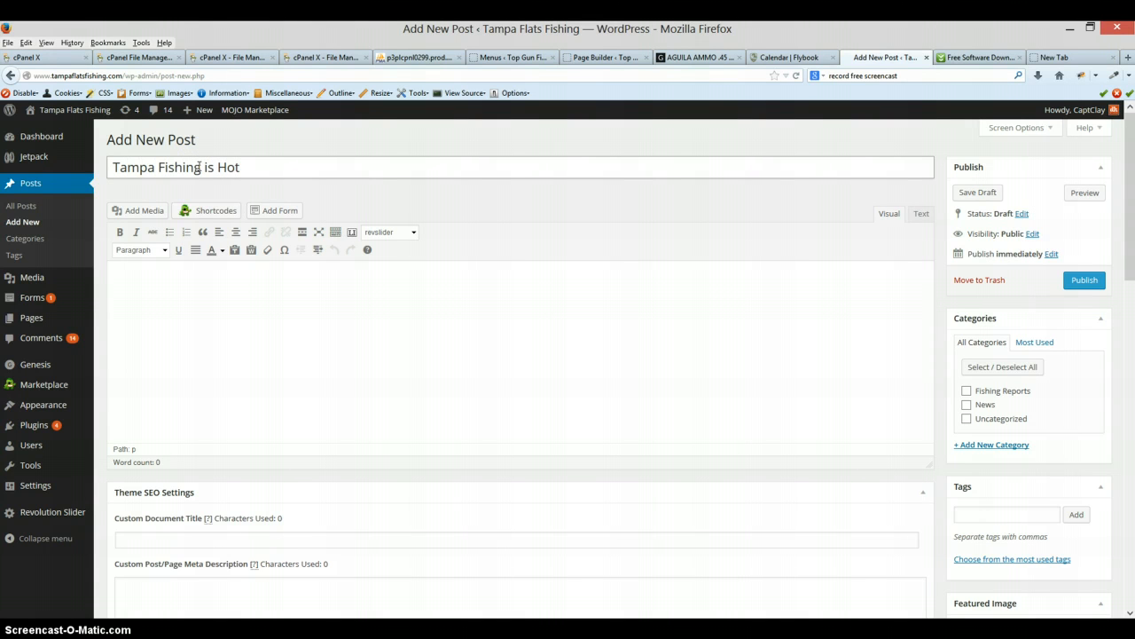
{"action": "left_click", "coordinate": [267, 296]}
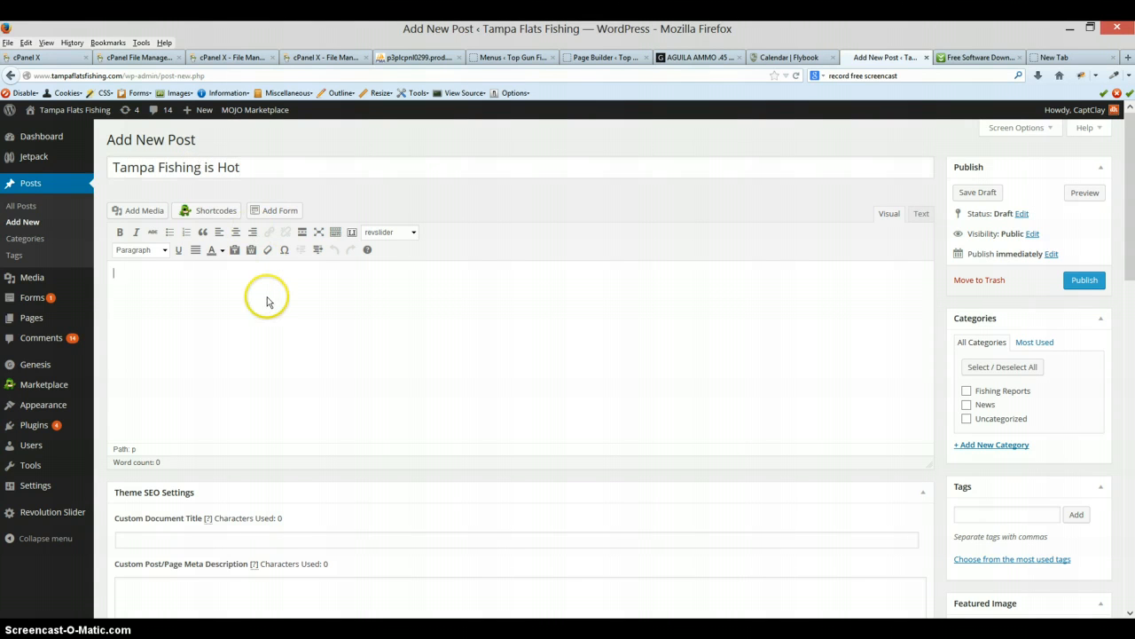
{"action": "left_click", "coordinate": [352, 232]}
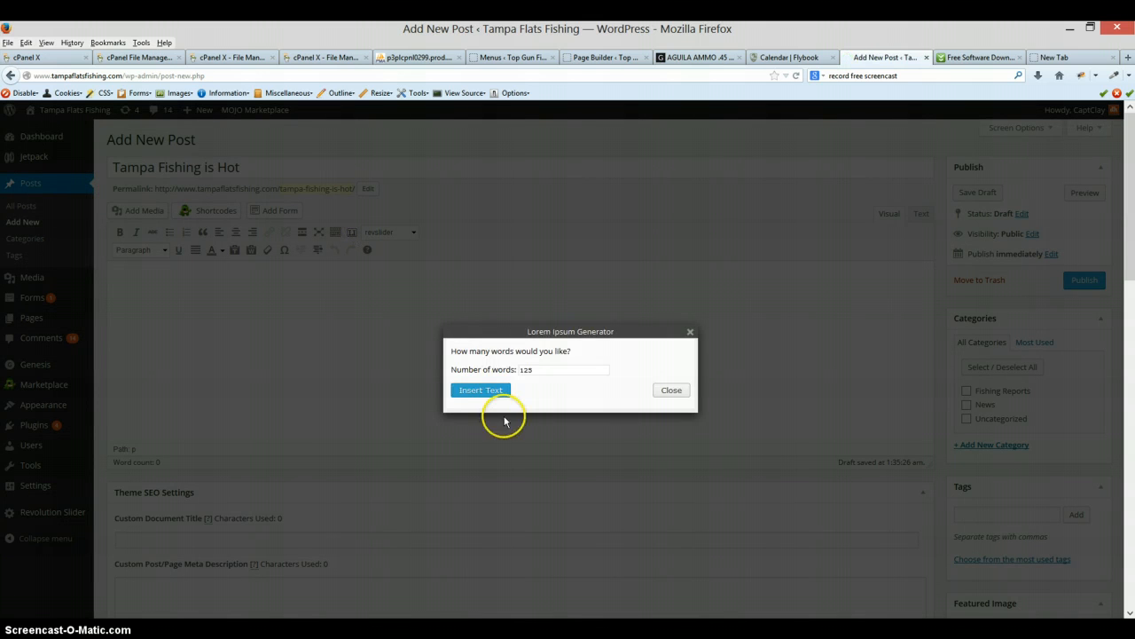
{"action": "left_click", "coordinate": [487, 393]}
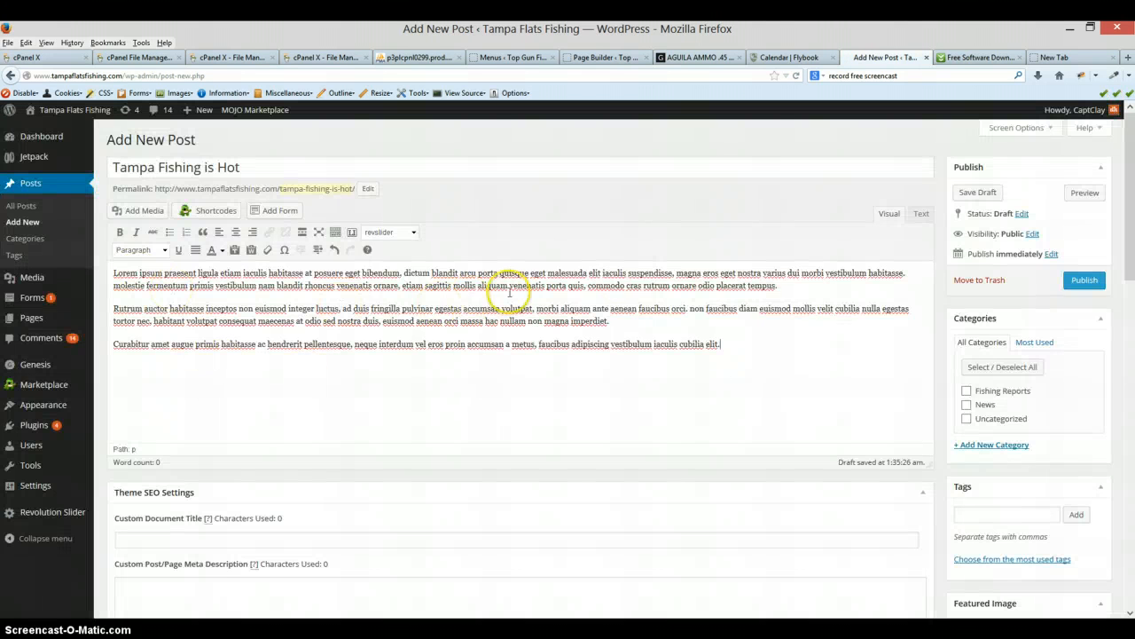
Add an empty line above the placeholder text and open the media library to insert media there
{"action": "left_click", "coordinate": [115, 272]}
{"action": "key", "text": "Return"}
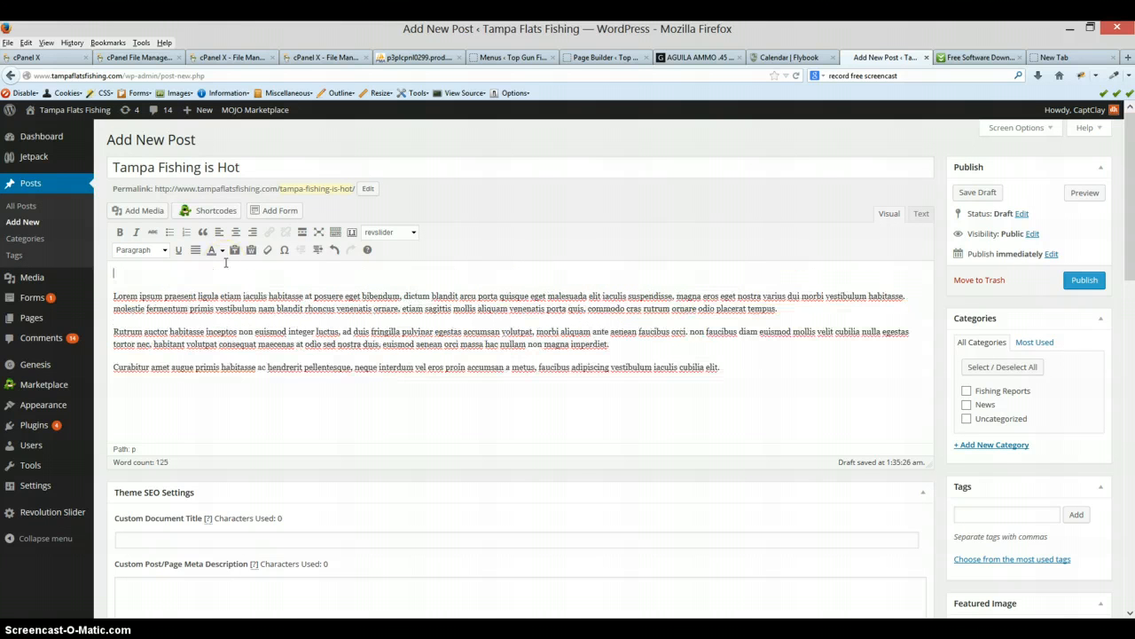
{"action": "left_click", "coordinate": [116, 270]}
{"action": "left_click", "coordinate": [136, 211]}
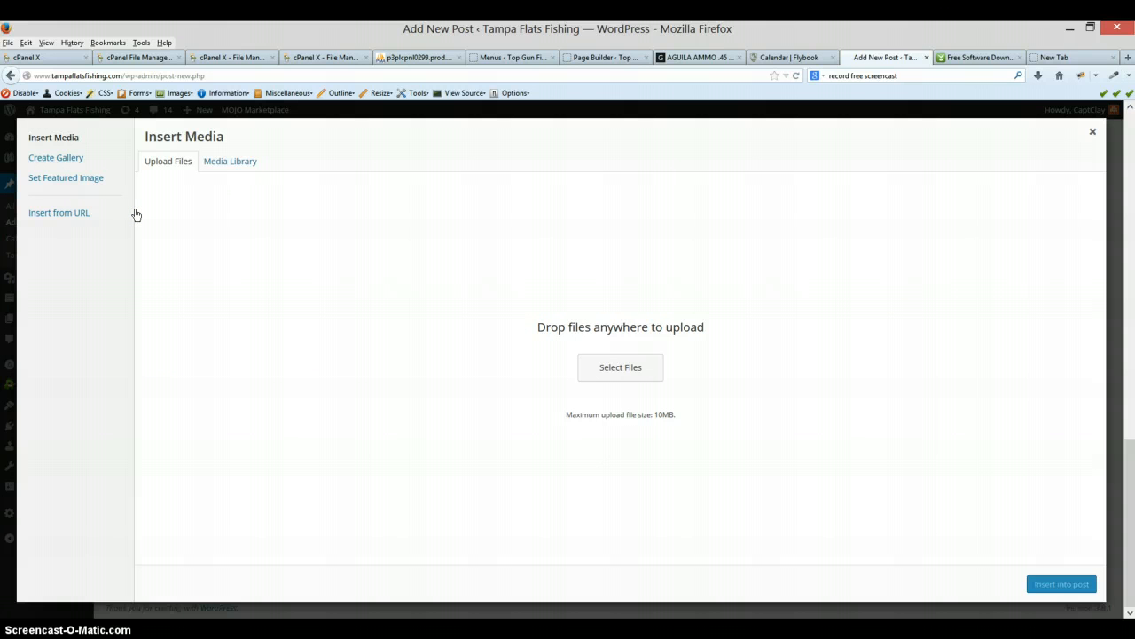
{"action": "left_click", "coordinate": [218, 164]}
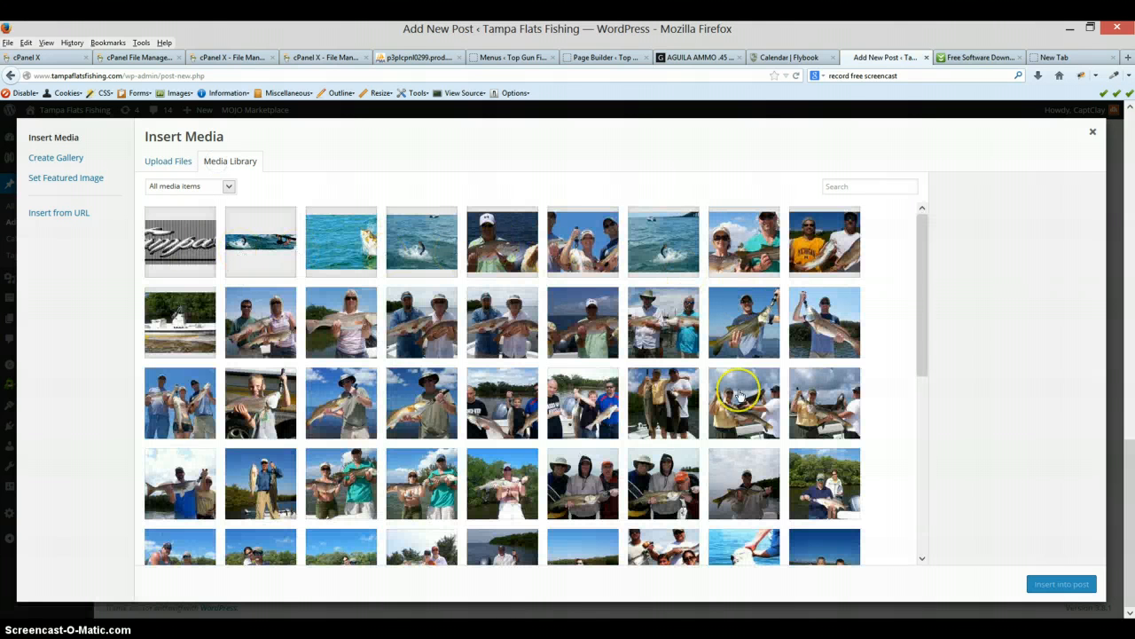
{"action": "left_click", "coordinate": [328, 261]}
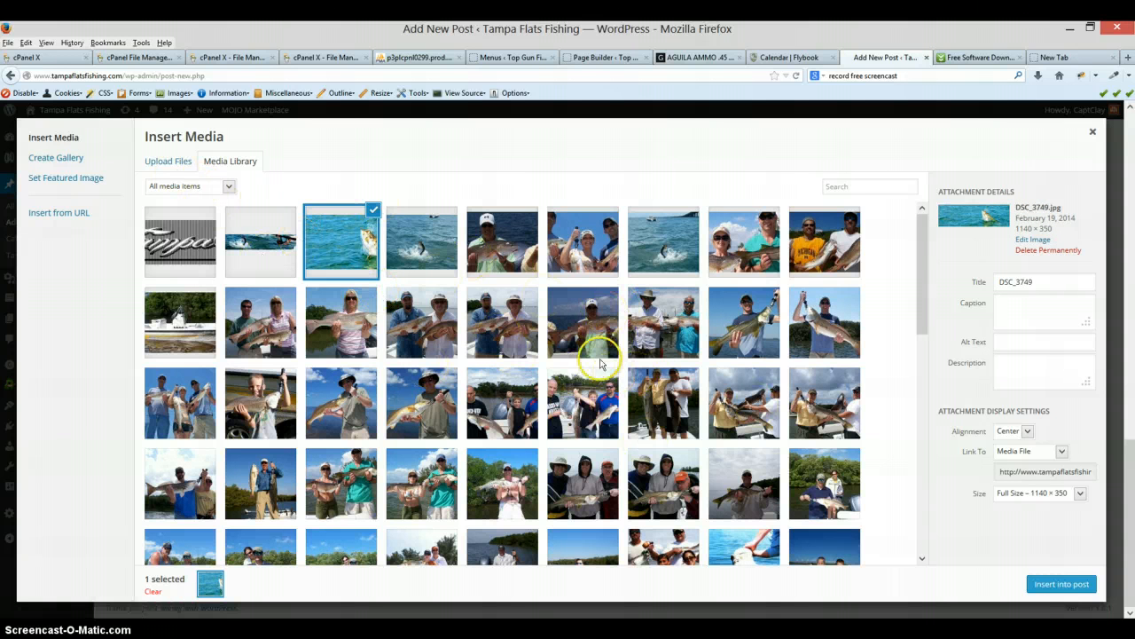
{"action": "left_click", "coordinate": [181, 163]}
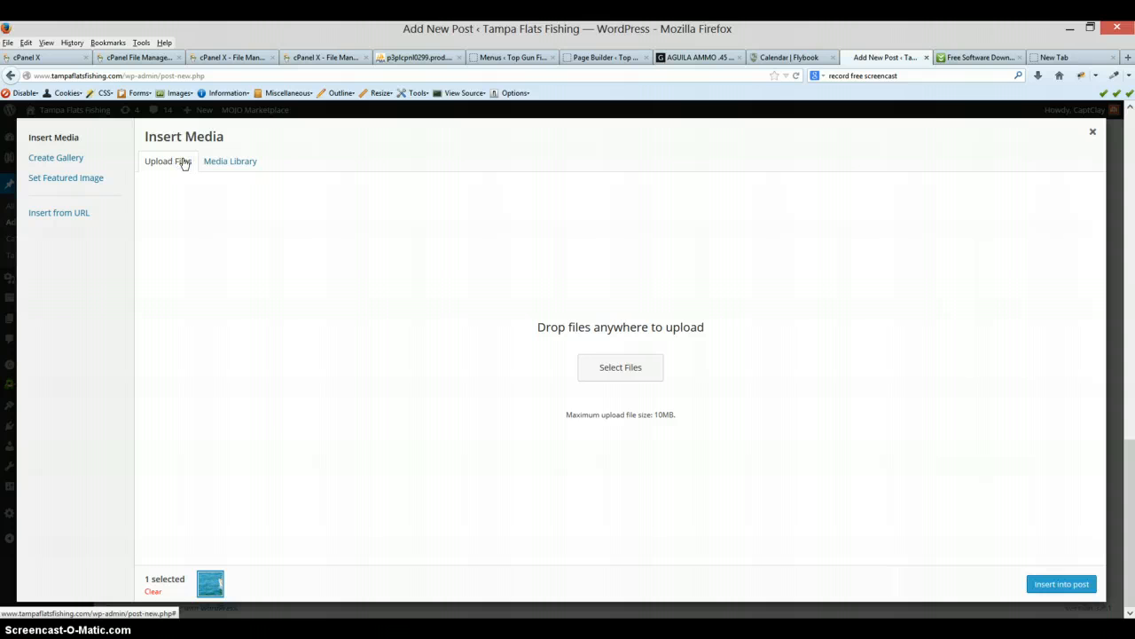
{"action": "left_click", "coordinate": [614, 365]}
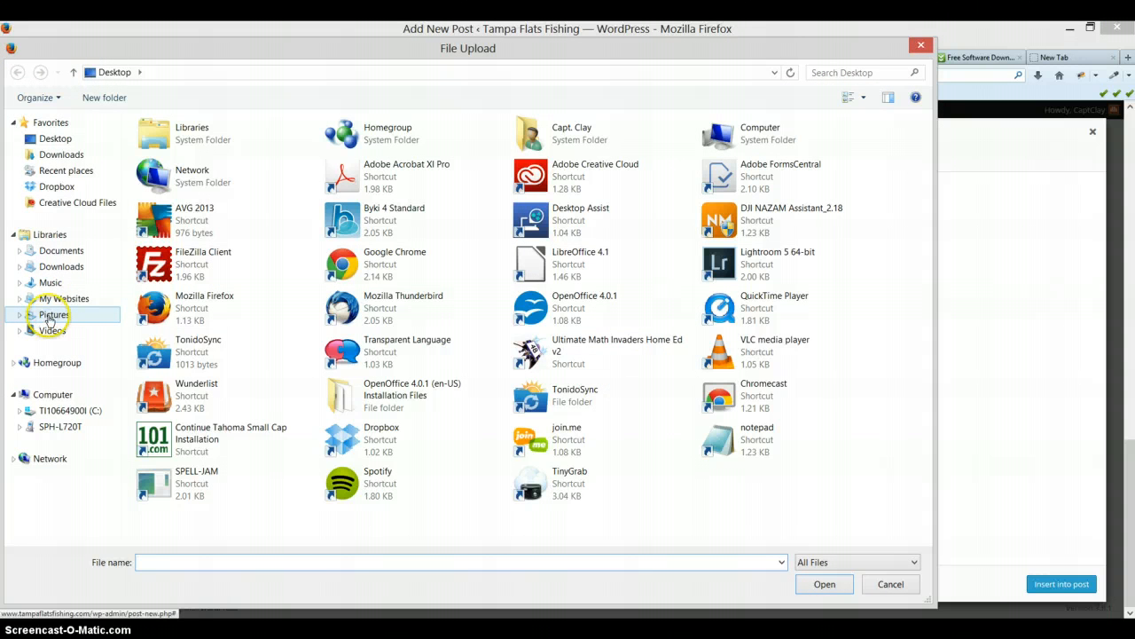
{"action": "left_click", "coordinate": [50, 320]}
{"action": "double_click", "coordinate": [248, 228]}
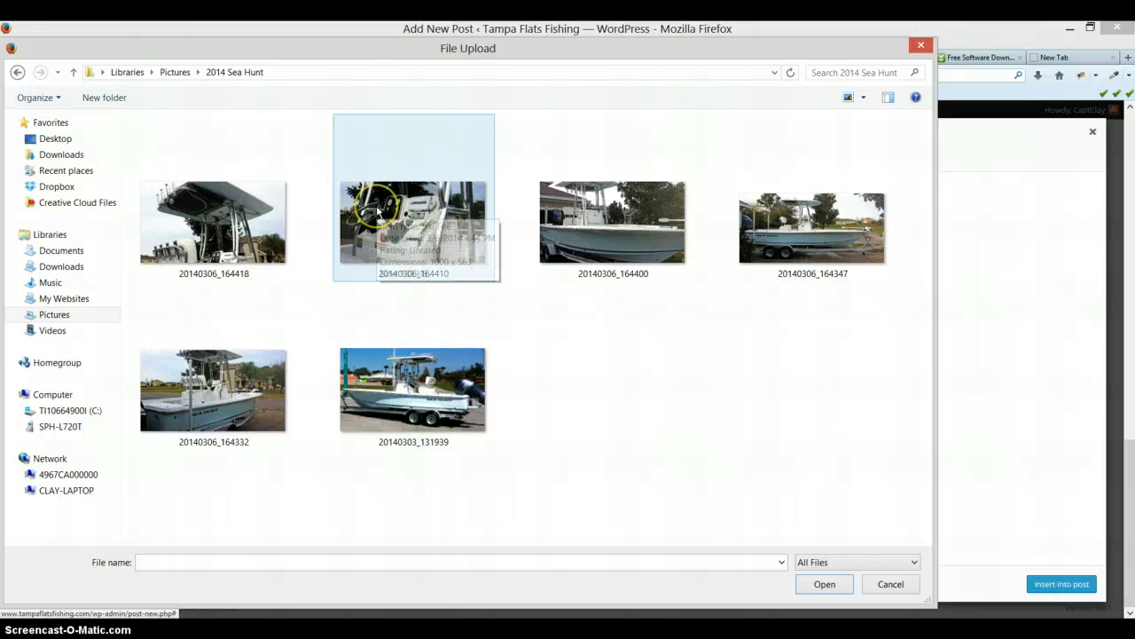
{"action": "left_click", "coordinate": [878, 583]}
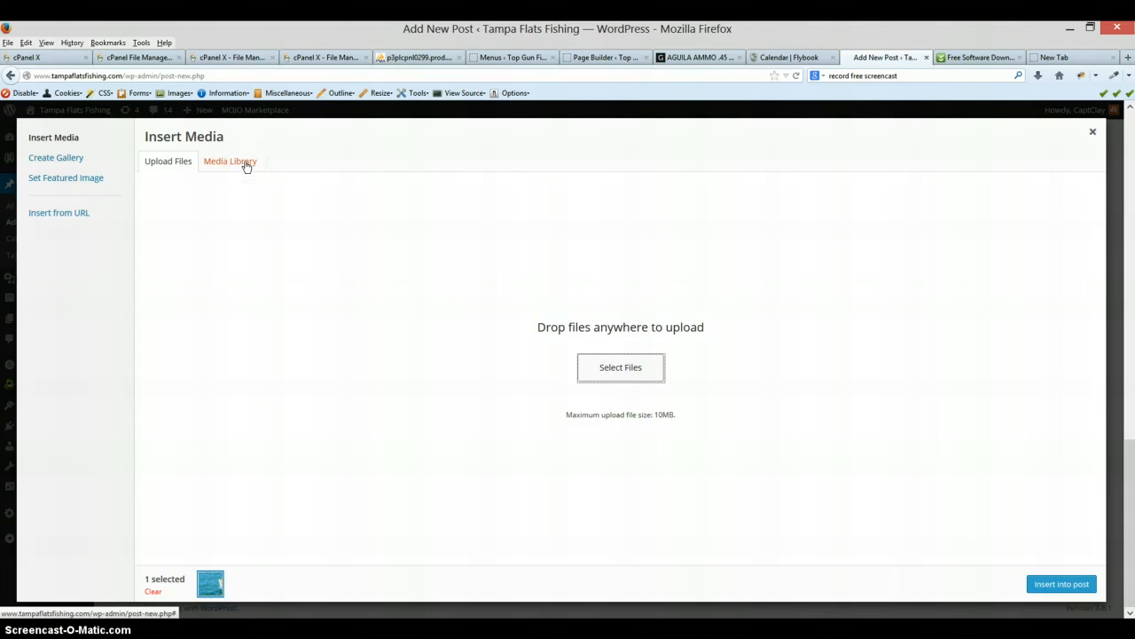
{"action": "left_click", "coordinate": [246, 167]}
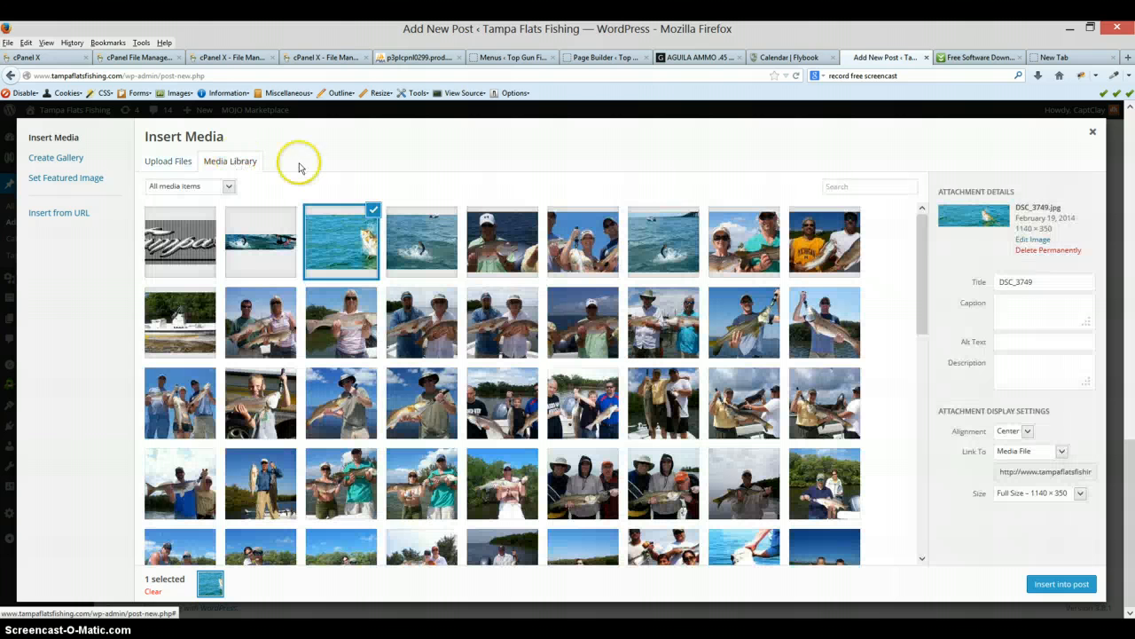
Insert the library photo web-site-137.jpg above the placeholder text, centered, at Full Size 800 × 600 and linked to its media file
{"action": "left_click", "coordinate": [357, 306]}
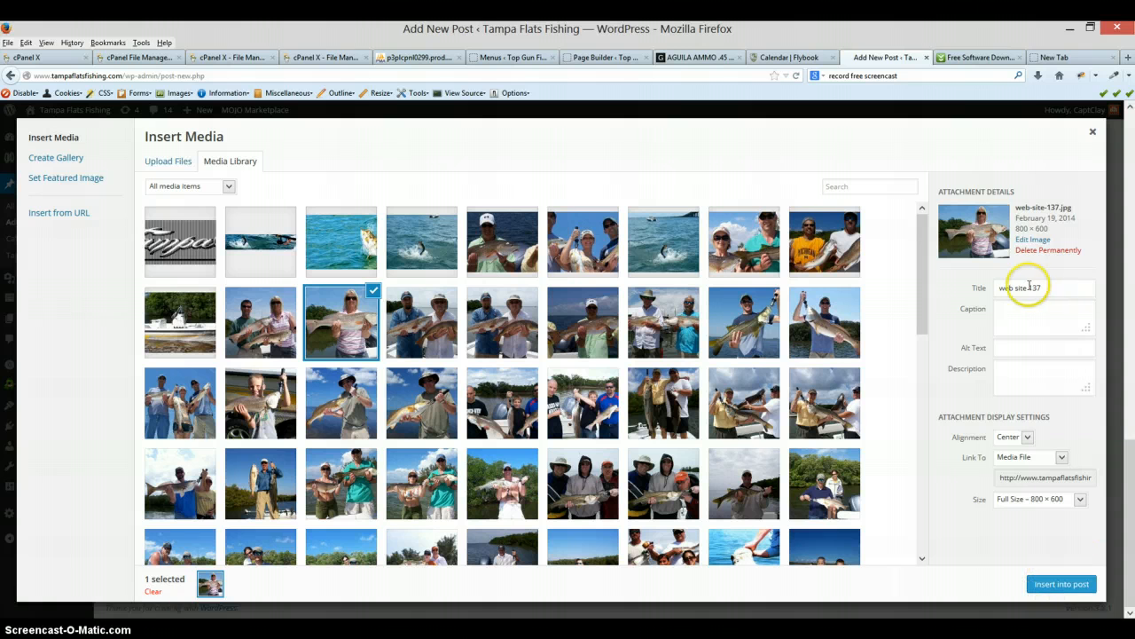
{"action": "left_click_drag", "start_coordinate": [1057, 287], "coordinate": [1002, 296]}
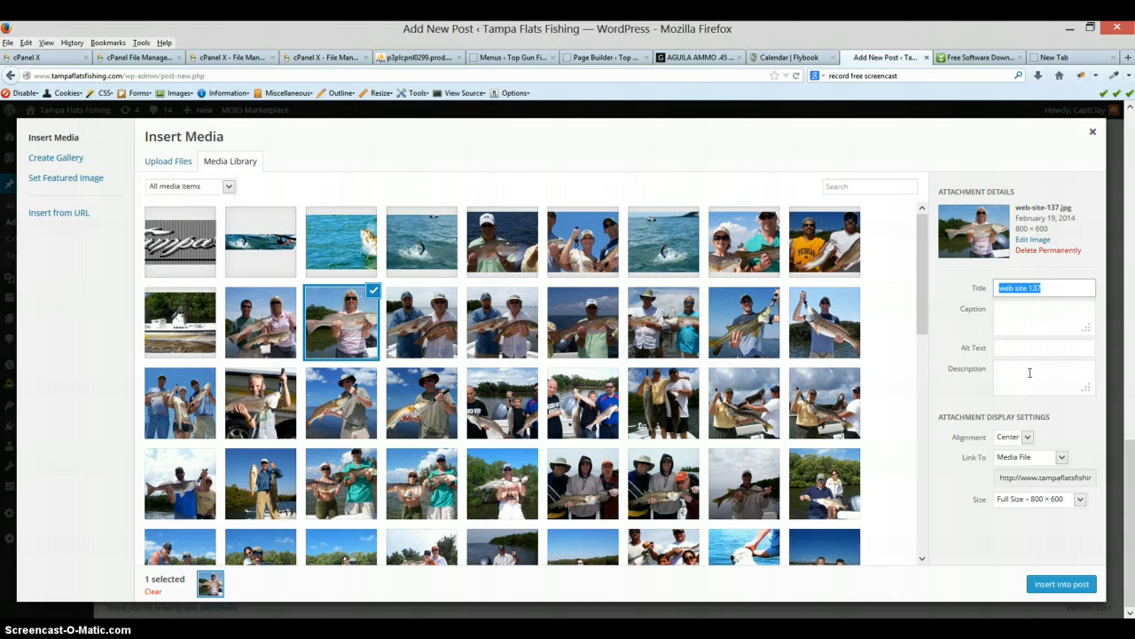
{"action": "left_click", "coordinate": [1027, 436]}
{"action": "left_click", "coordinate": [1020, 464]}
{"action": "left_click", "coordinate": [1029, 436]}
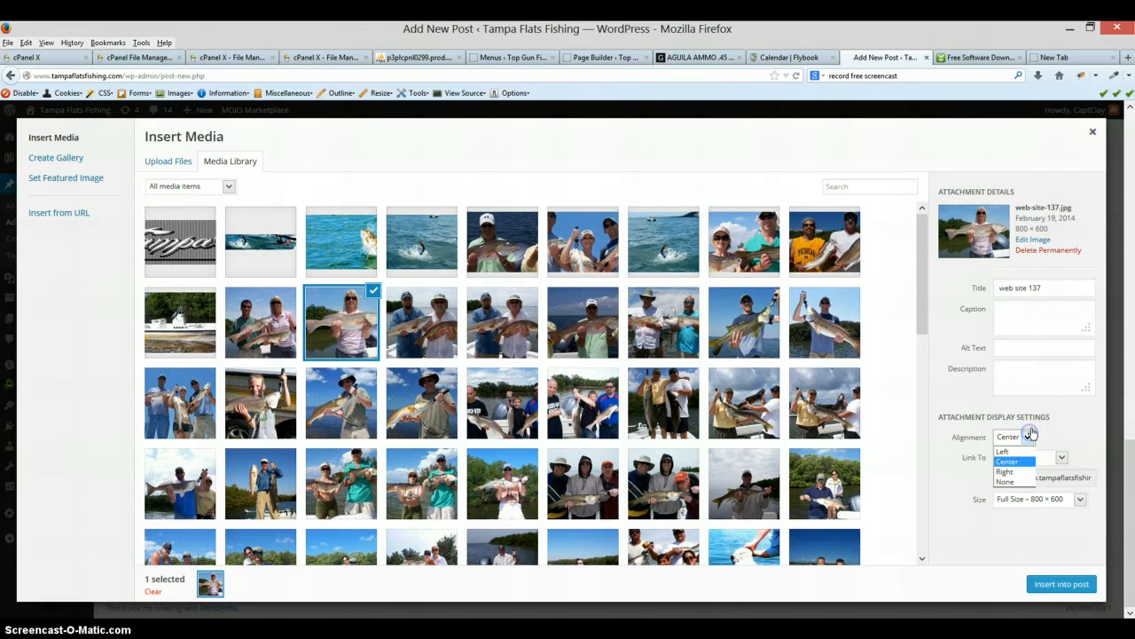
{"action": "left_click", "coordinate": [1029, 435]}
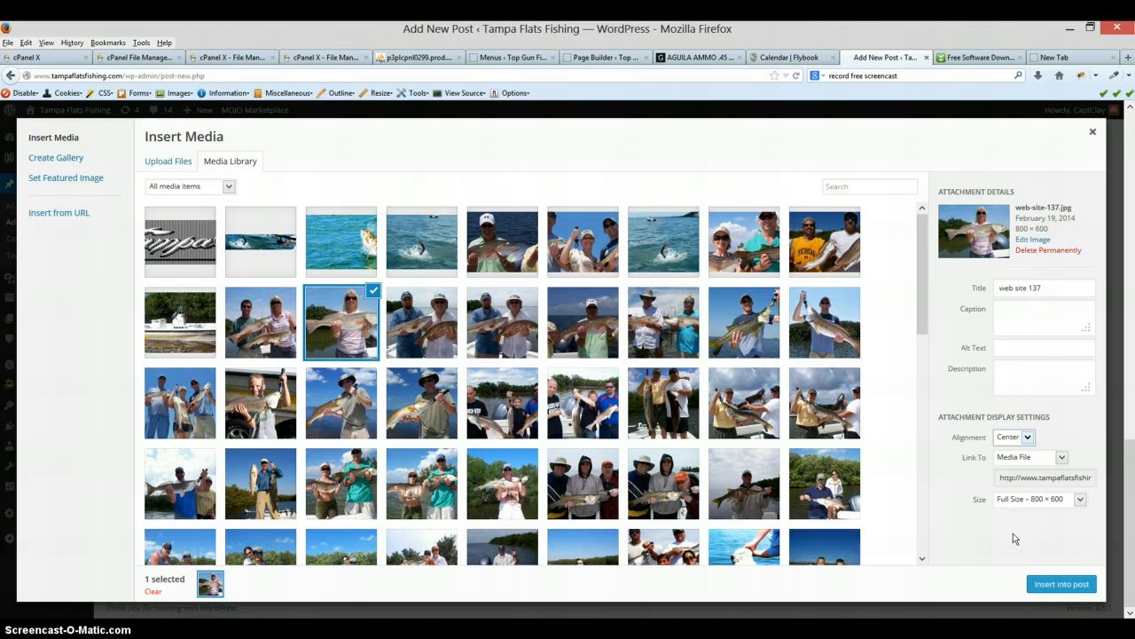
{"action": "left_click", "coordinate": [1079, 500]}
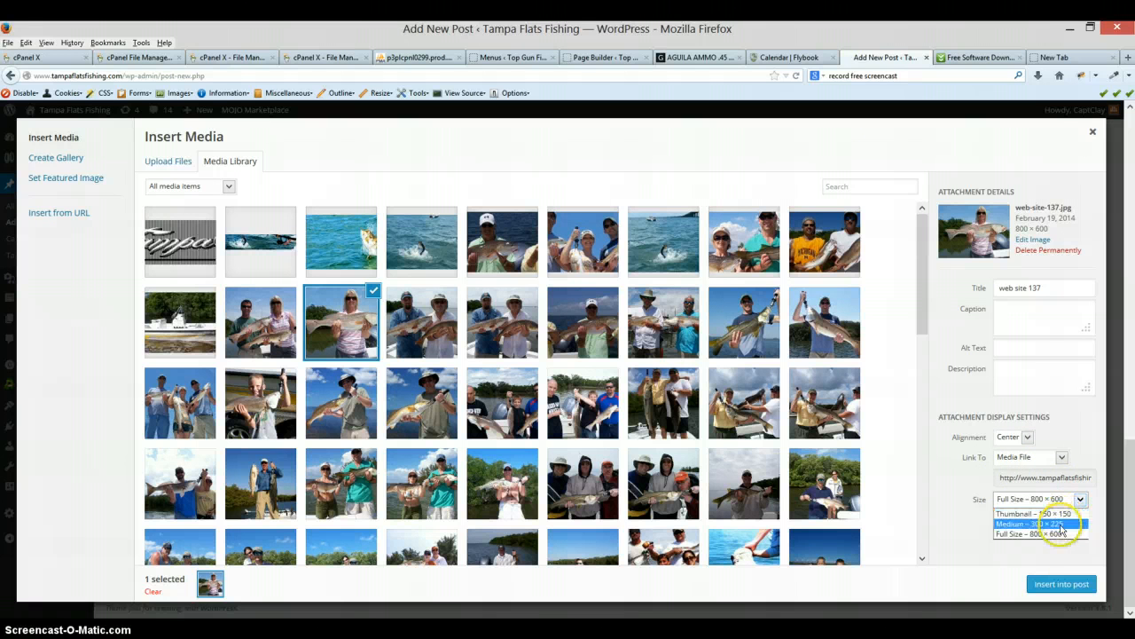
{"action": "left_click", "coordinate": [1089, 441]}
{"action": "left_click", "coordinate": [1045, 584]}
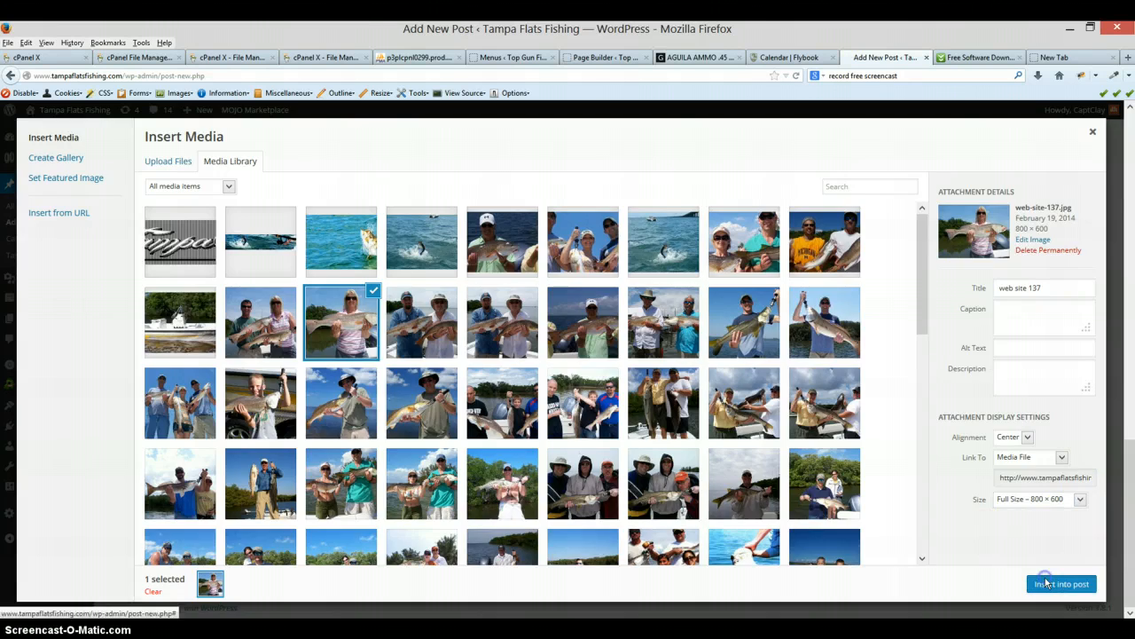
Preview the post, look through its photo and text on the site, and close the preview
{"action": "scroll", "coordinate": [707, 380], "scroll_direction": "up", "scroll_amount": 4}
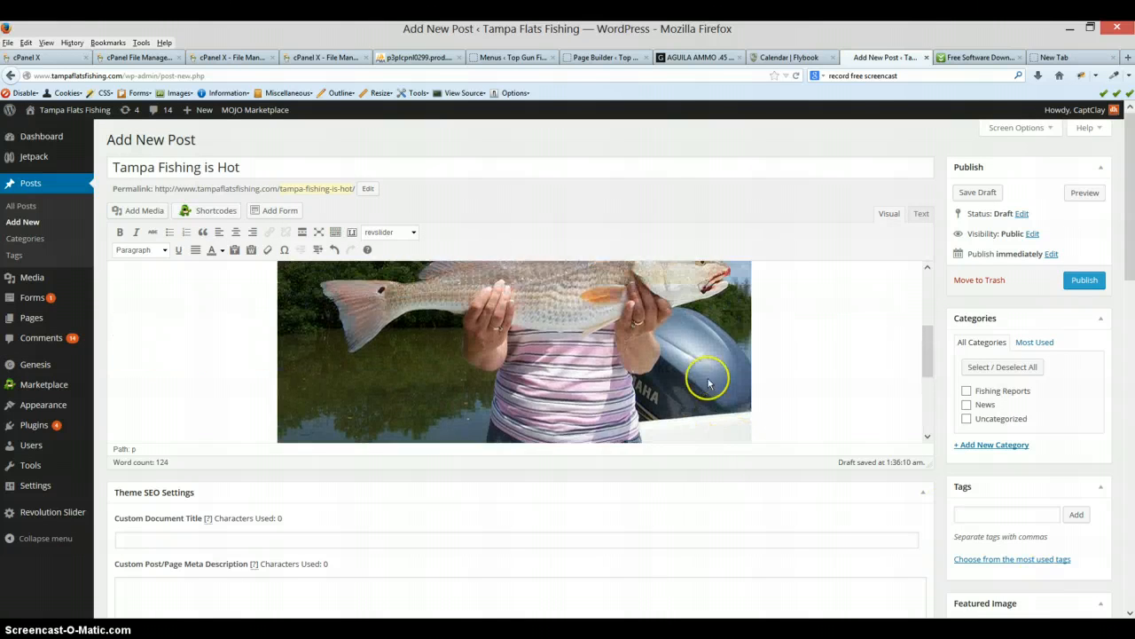
{"action": "scroll", "coordinate": [697, 358], "scroll_direction": "down", "scroll_amount": 2}
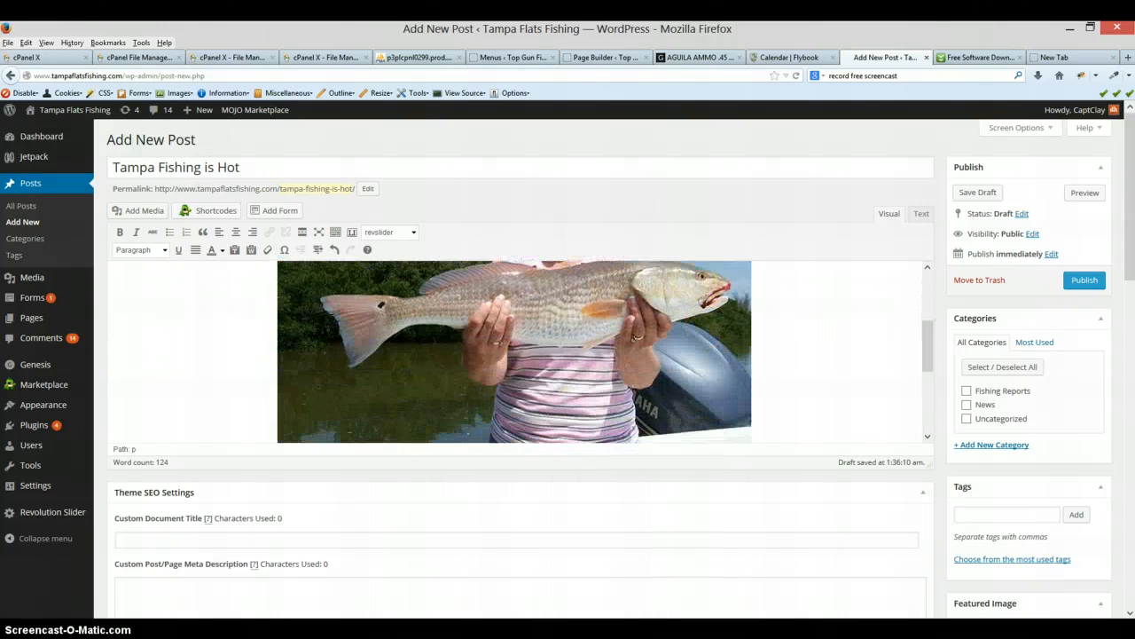
{"action": "left_click", "coordinate": [1085, 192]}
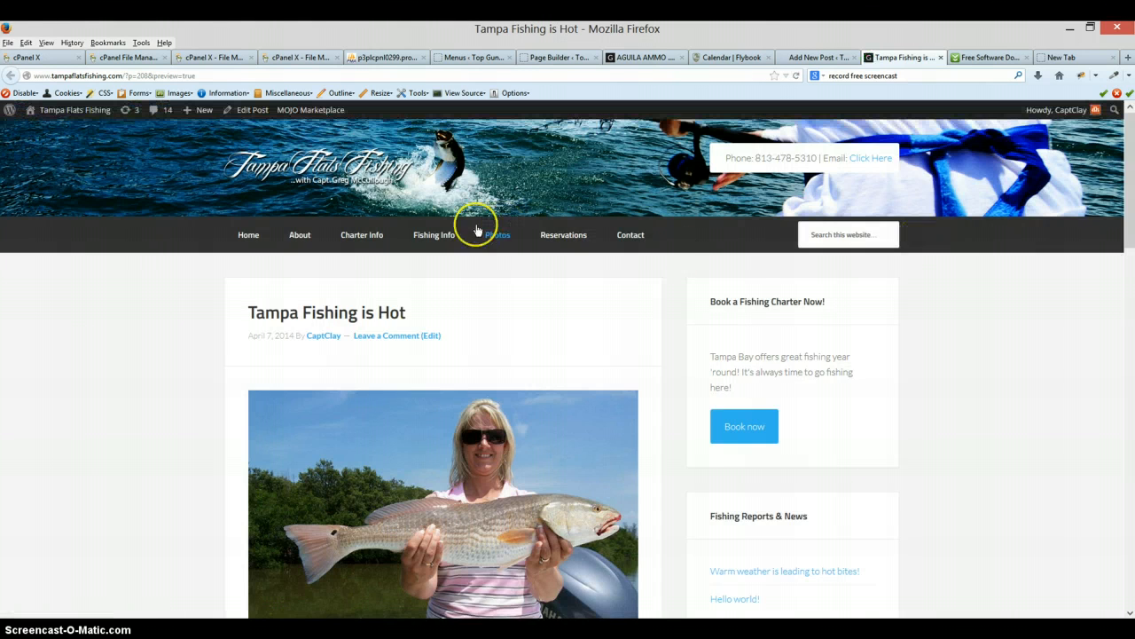
{"action": "scroll", "coordinate": [472, 230], "scroll_direction": "down", "scroll_amount": 3}
{"action": "scroll", "coordinate": [444, 235], "scroll_direction": "down", "scroll_amount": 2}
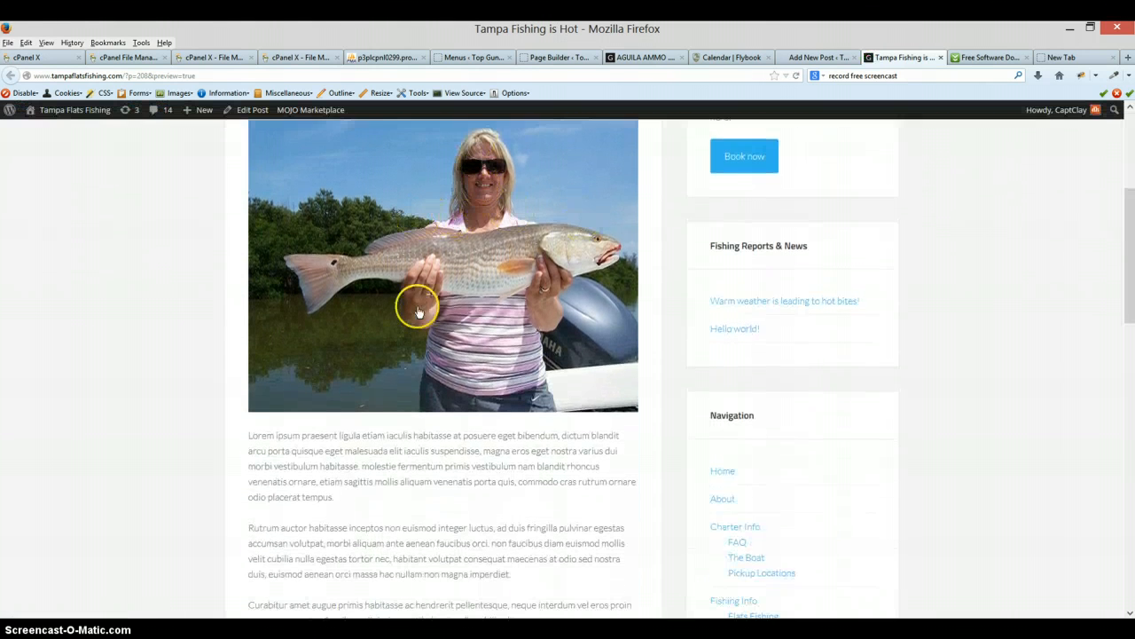
{"action": "scroll", "coordinate": [413, 307], "scroll_direction": "down", "scroll_amount": 4}
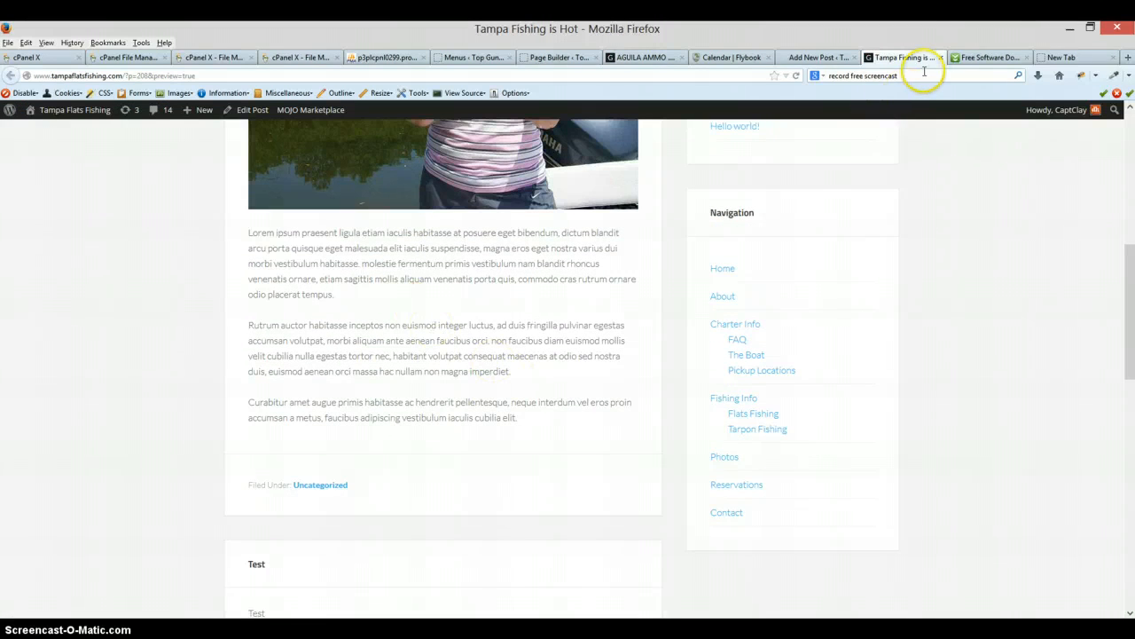
{"action": "left_click", "coordinate": [941, 58]}
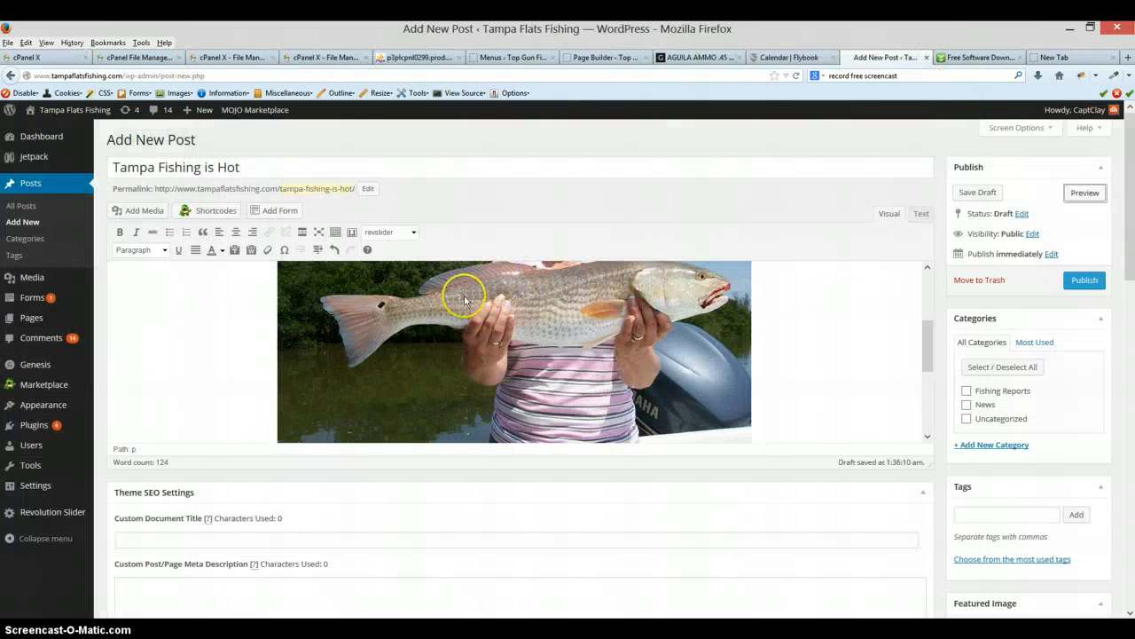
Assign the post to the Fishing Reports category and set DSC_3749.jpg from the media library as its featured image
{"action": "scroll", "coordinate": [564, 388], "scroll_direction": "down", "scroll_amount": 3}
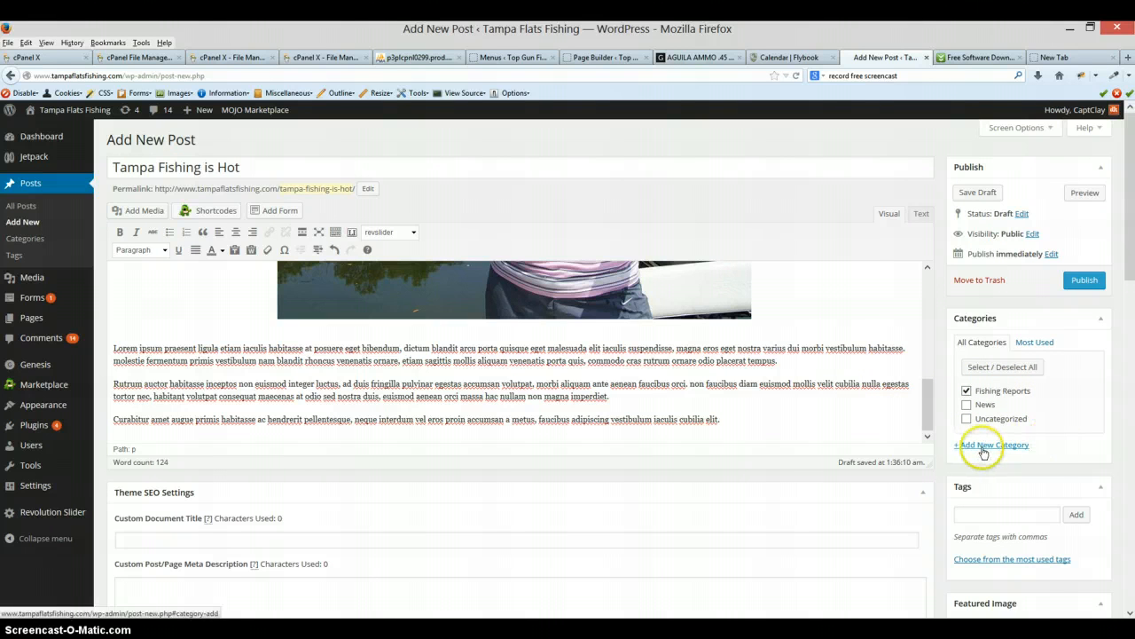
{"action": "scroll", "coordinate": [1062, 377], "scroll_direction": "down", "scroll_amount": 4}
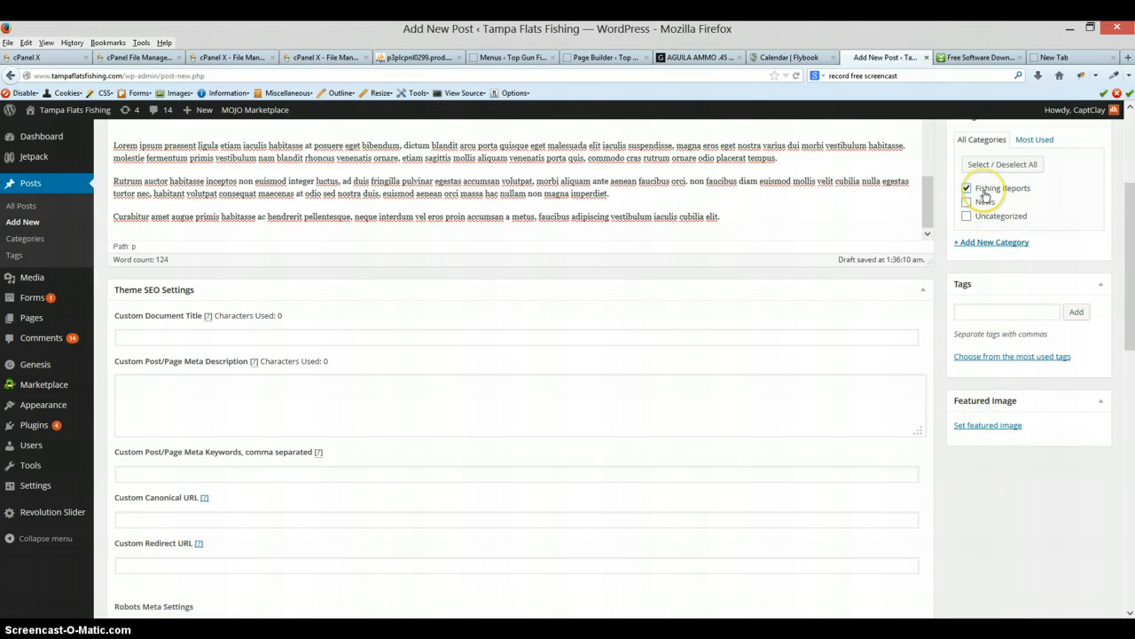
{"action": "scroll", "coordinate": [684, 215], "scroll_direction": "up", "scroll_amount": 5}
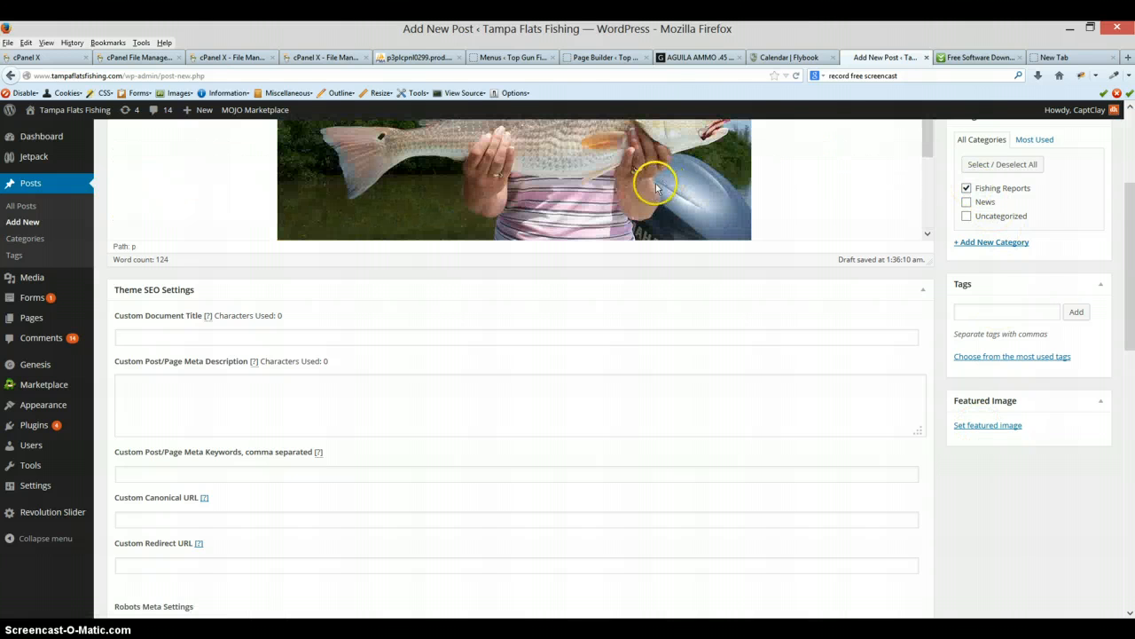
{"action": "left_click", "coordinate": [994, 426]}
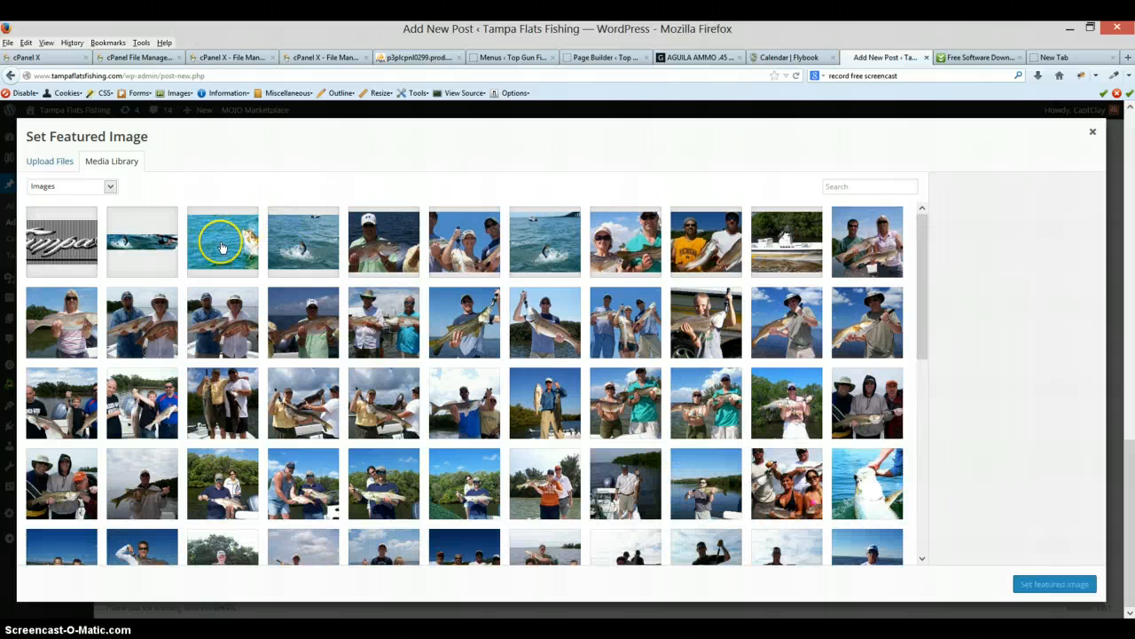
{"action": "left_click", "coordinate": [222, 248]}
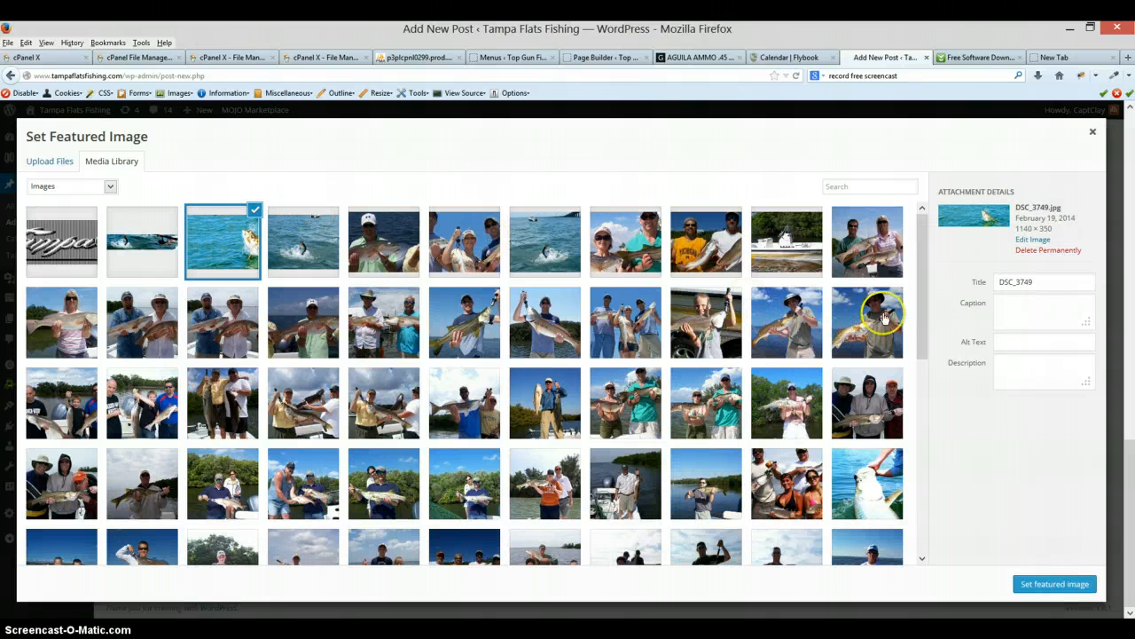
{"action": "left_click", "coordinate": [1044, 586]}
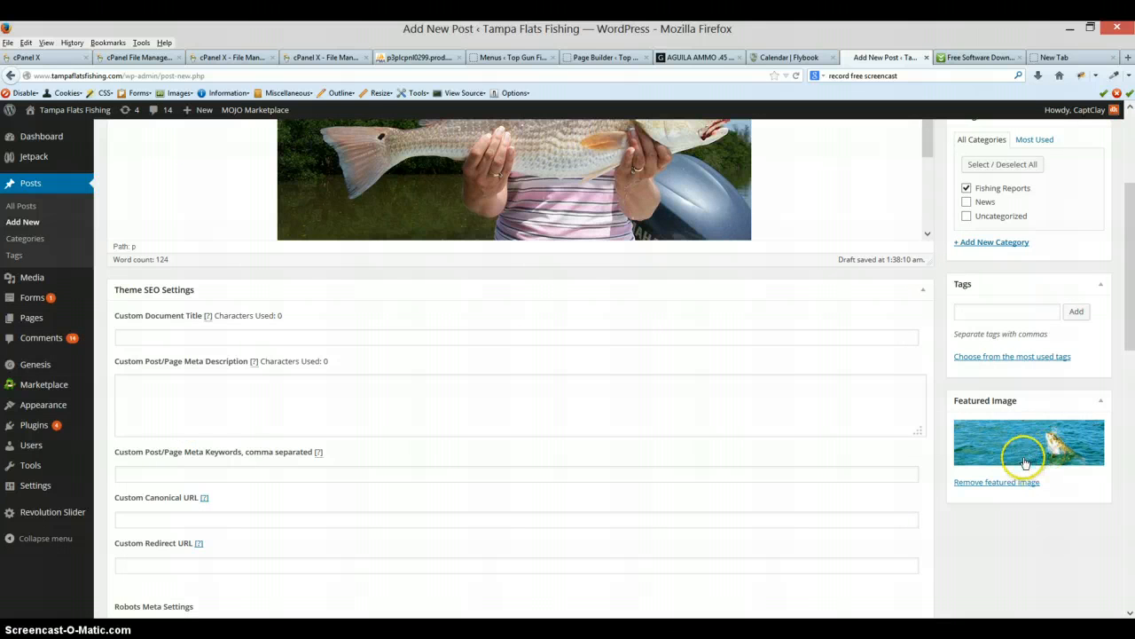
Add an empty line below the last paragraph and start creating a gallery there from media library images
{"action": "scroll", "coordinate": [866, 322], "scroll_direction": "up", "scroll_amount": 4}
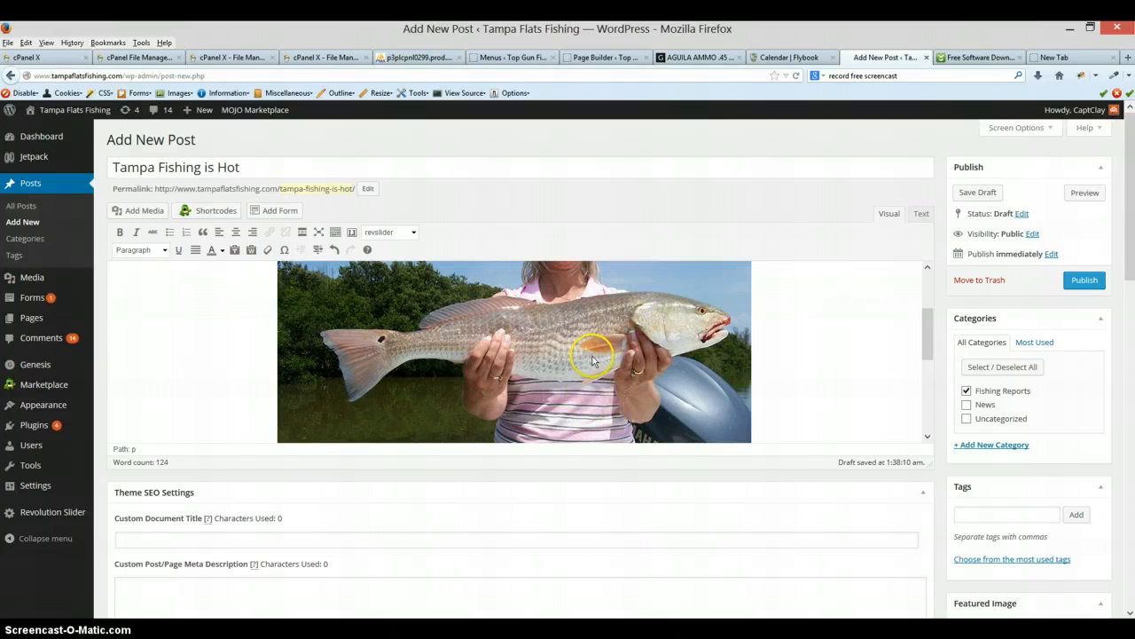
{"action": "scroll", "coordinate": [592, 353], "scroll_direction": "down", "scroll_amount": 3}
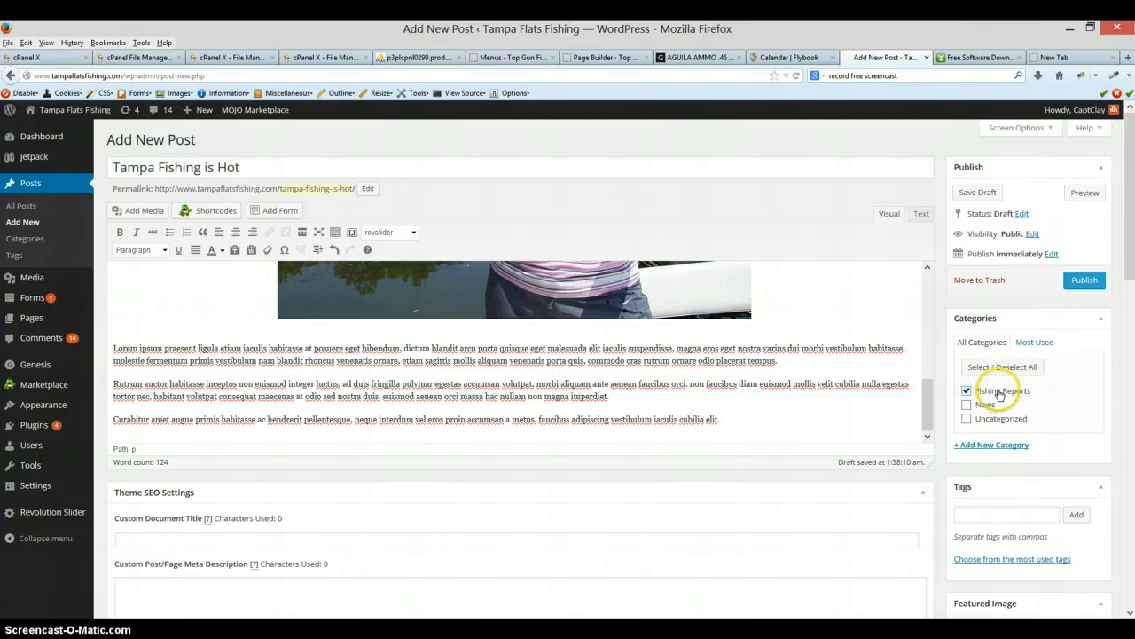
{"action": "scroll", "coordinate": [1006, 390], "scroll_direction": "down", "scroll_amount": 5}
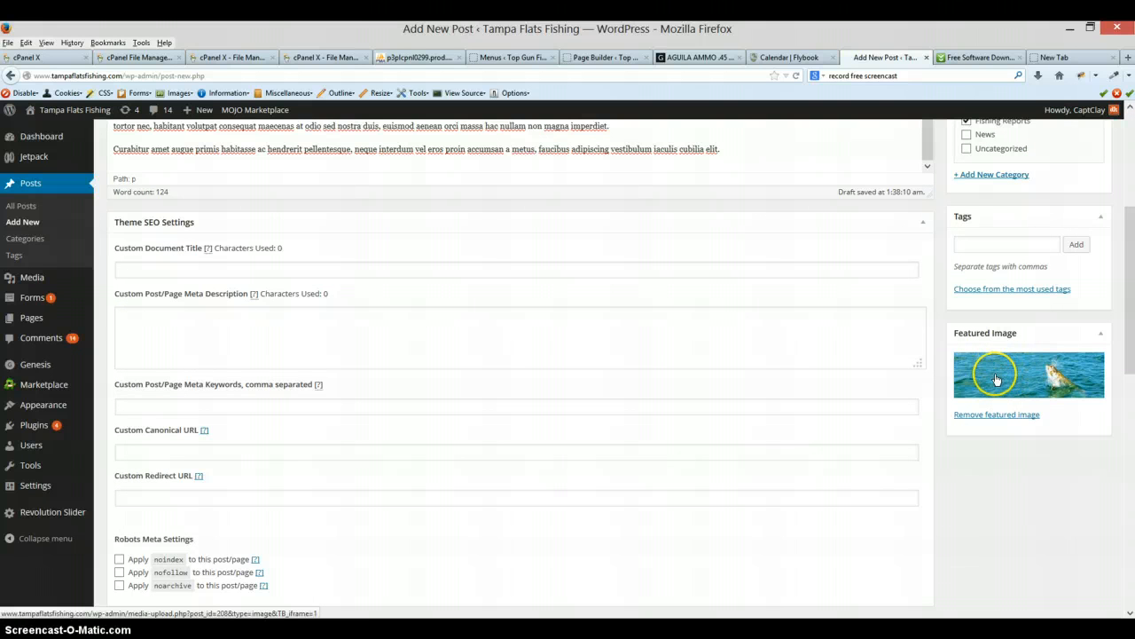
{"action": "scroll", "coordinate": [995, 379], "scroll_direction": "up", "scroll_amount": 5}
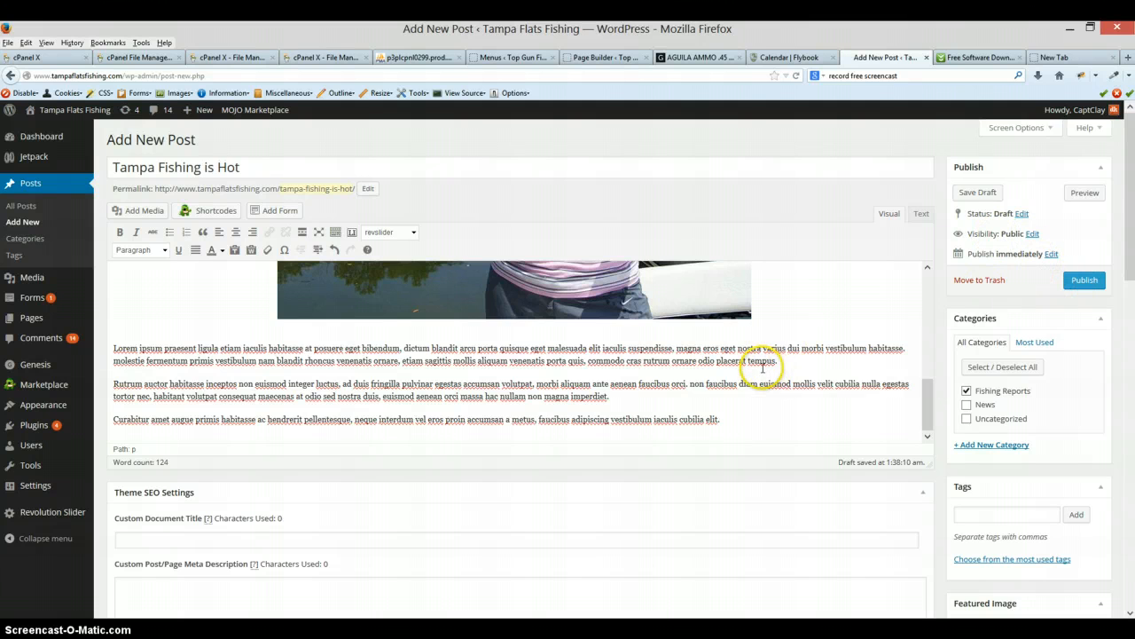
{"action": "scroll", "coordinate": [759, 362], "scroll_direction": "down", "scroll_amount": 1}
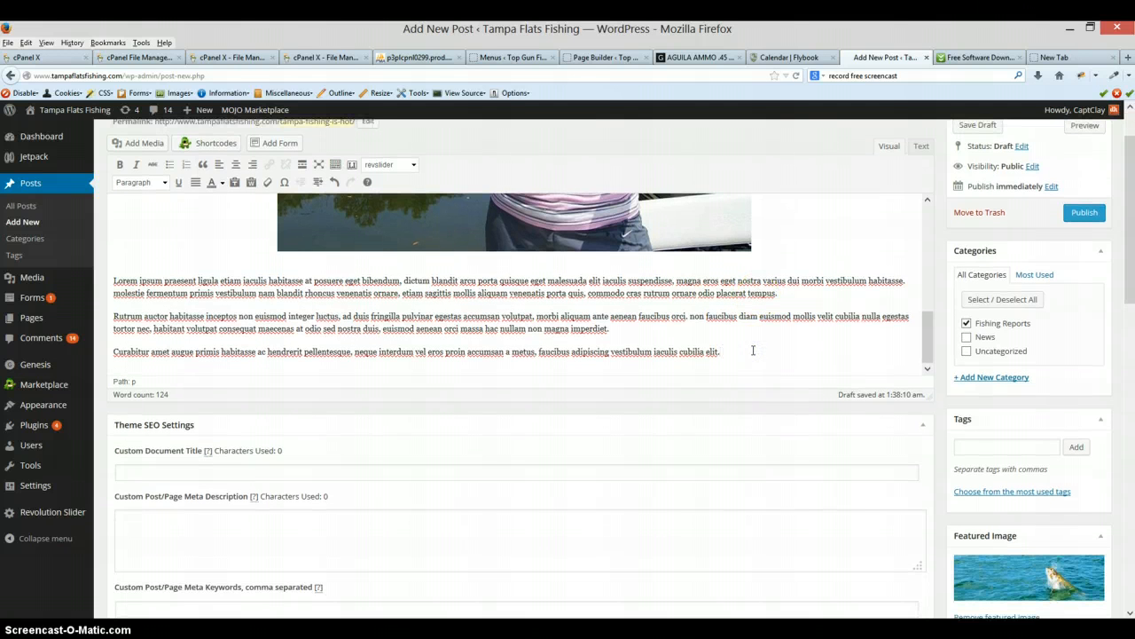
{"action": "key", "text": "Return"}
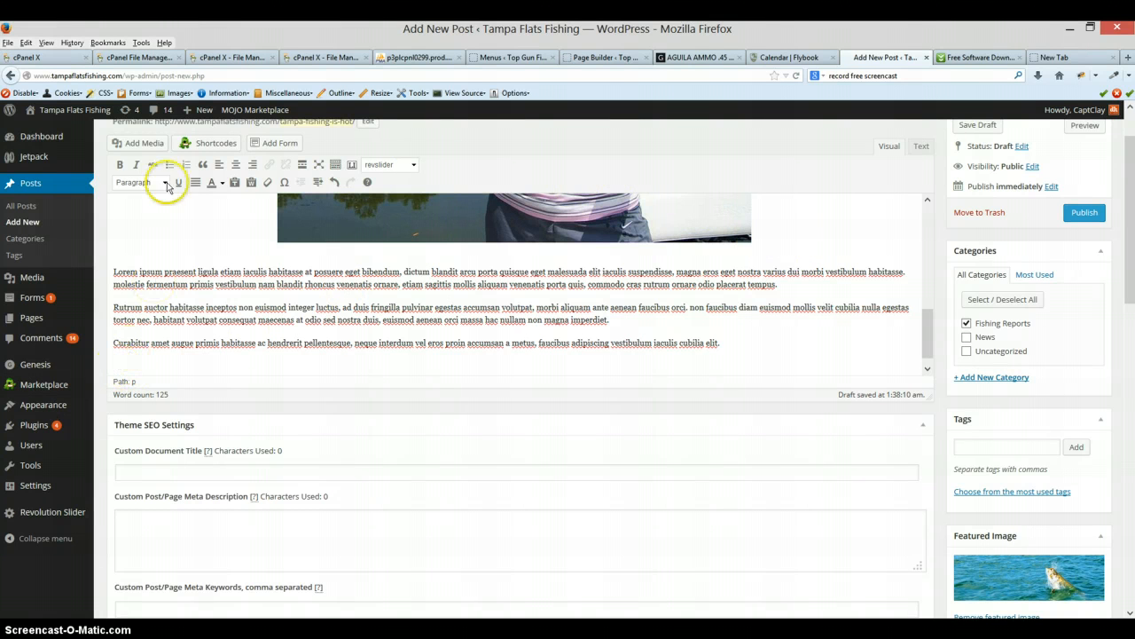
{"action": "left_click", "coordinate": [126, 144]}
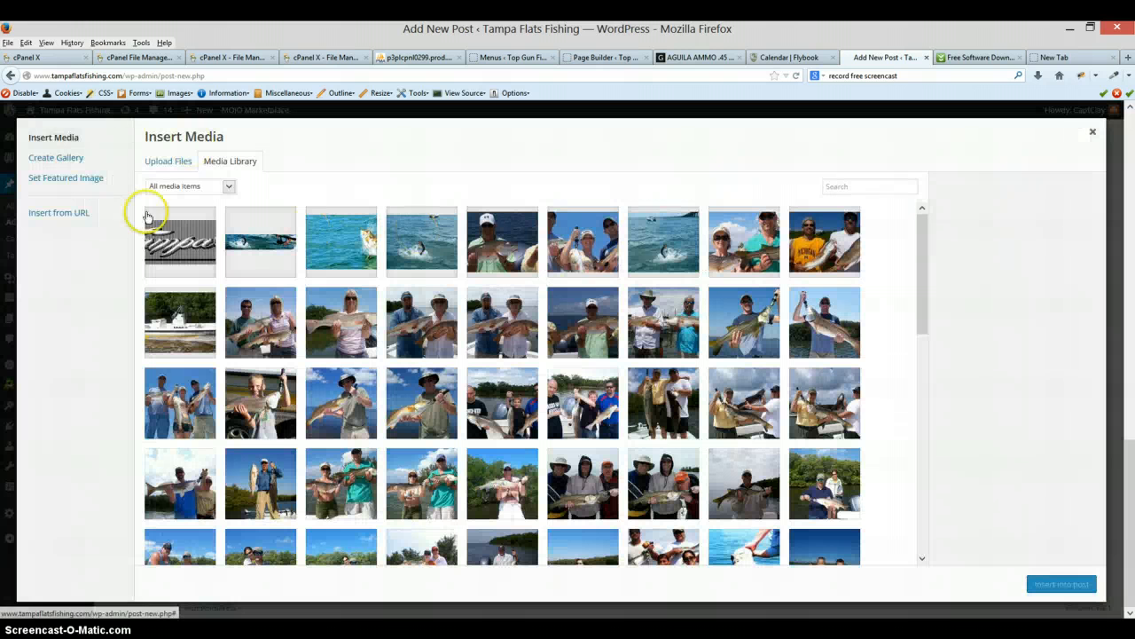
{"action": "left_click", "coordinate": [70, 161]}
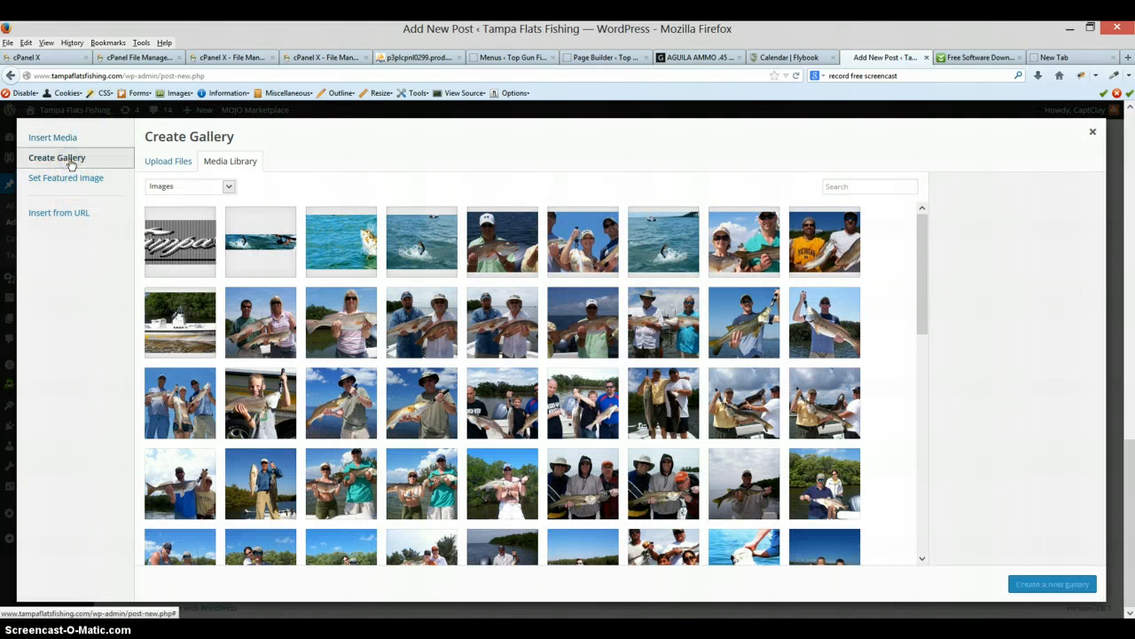
{"action": "left_click", "coordinate": [165, 162]}
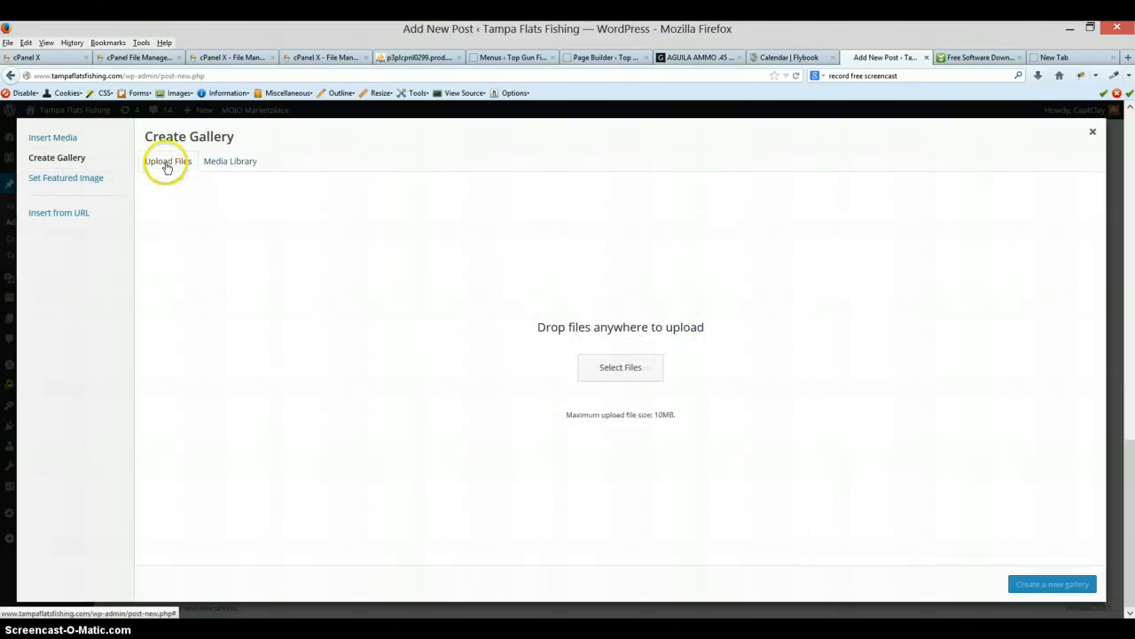
{"action": "left_click", "coordinate": [224, 160]}
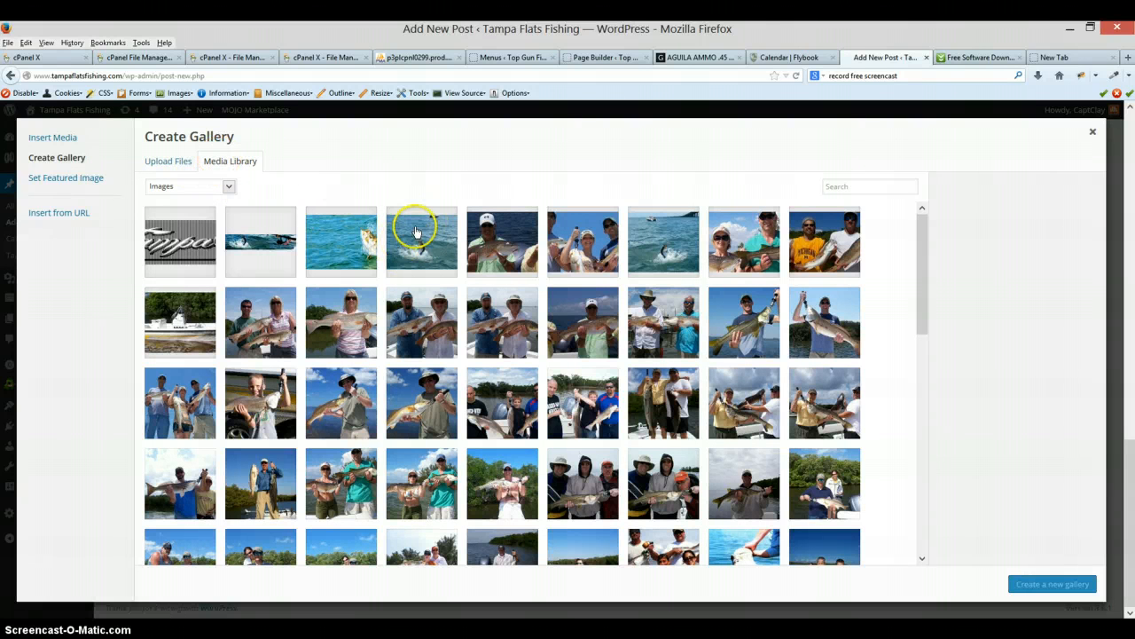
Create a new gallery from the images DSC_3749.jpg, tarponSlider.jpg, faq.jpg and corporate-charters.jpg
{"action": "left_click", "coordinate": [359, 242]}
{"action": "left_click", "coordinate": [424, 244]}
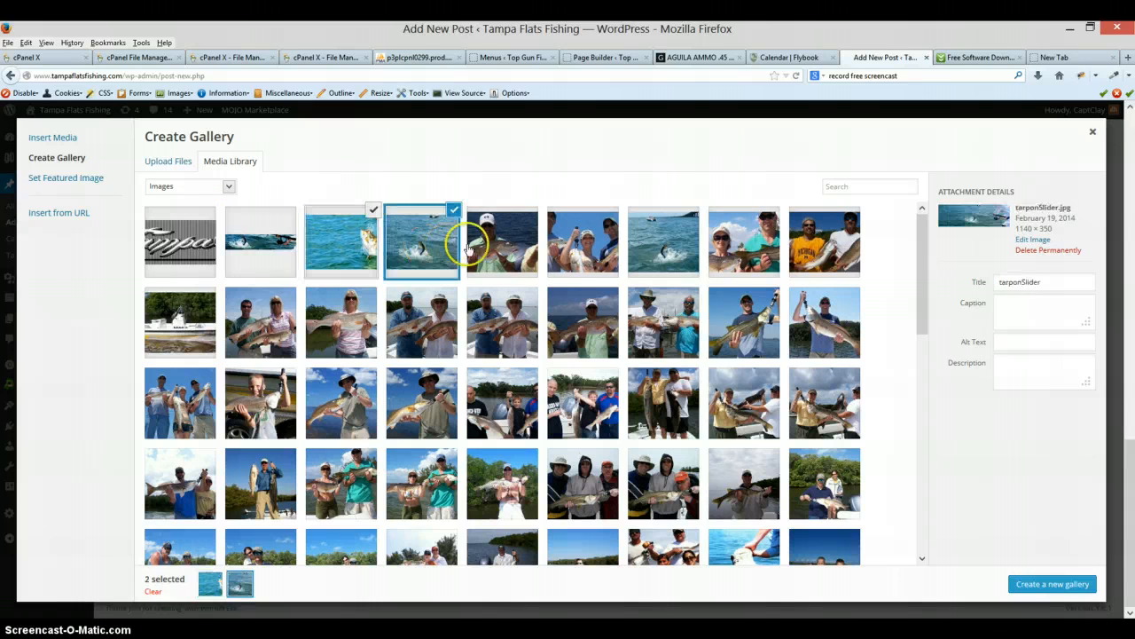
{"action": "left_click", "coordinate": [479, 251]}
{"action": "left_click", "coordinate": [574, 254]}
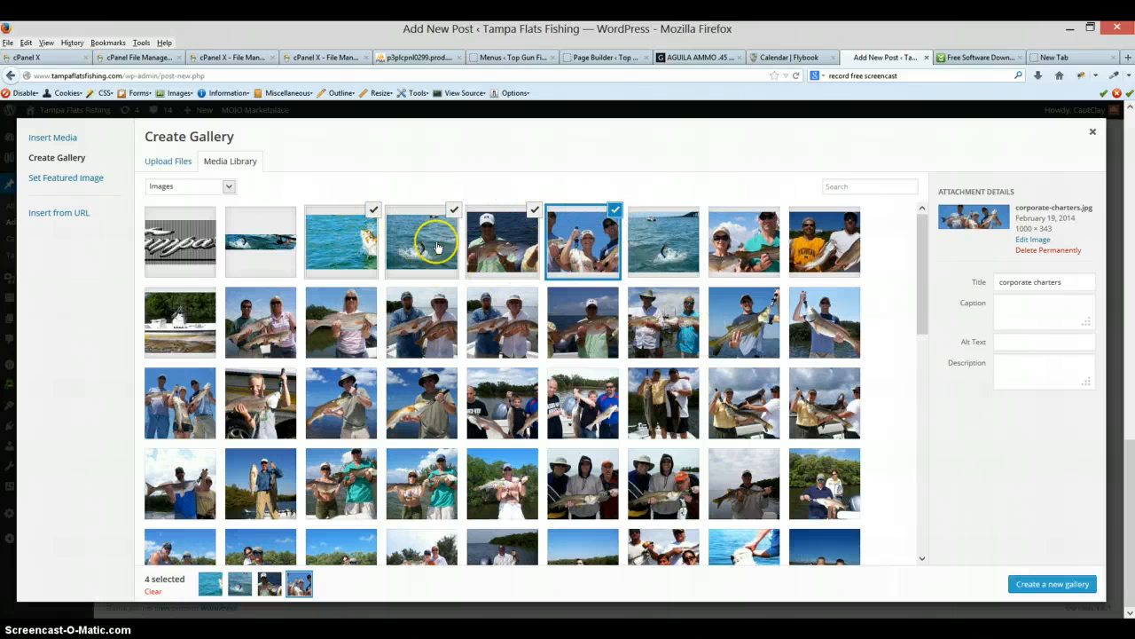
{"action": "left_click", "coordinate": [1020, 585]}
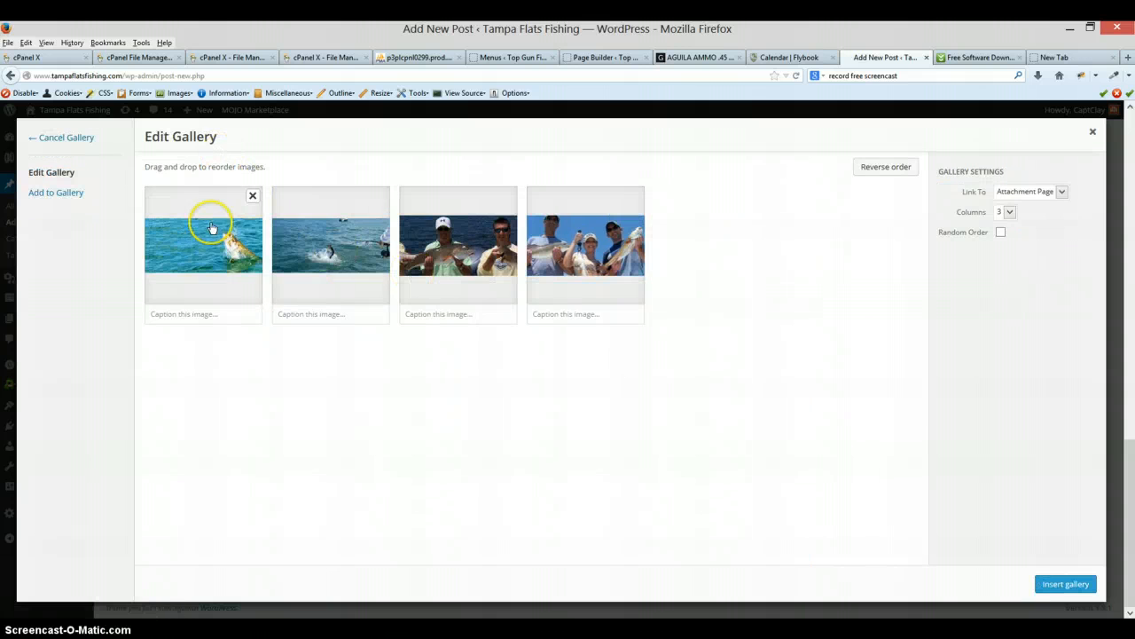
Swap the first two and the last two gallery images, and set the gallery to link to Media File with 4 columns in random order
{"action": "left_click_drag", "start_coordinate": [209, 221], "coordinate": [346, 242]}
{"action": "left_click_drag", "start_coordinate": [417, 241], "coordinate": [565, 256]}
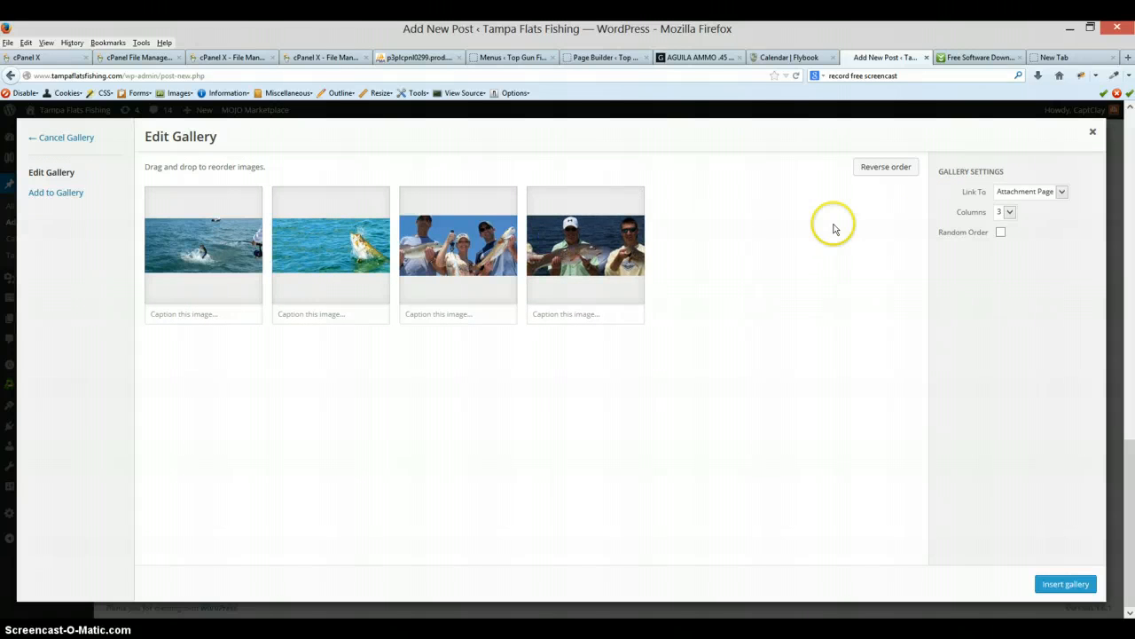
{"action": "left_click", "coordinate": [1064, 194]}
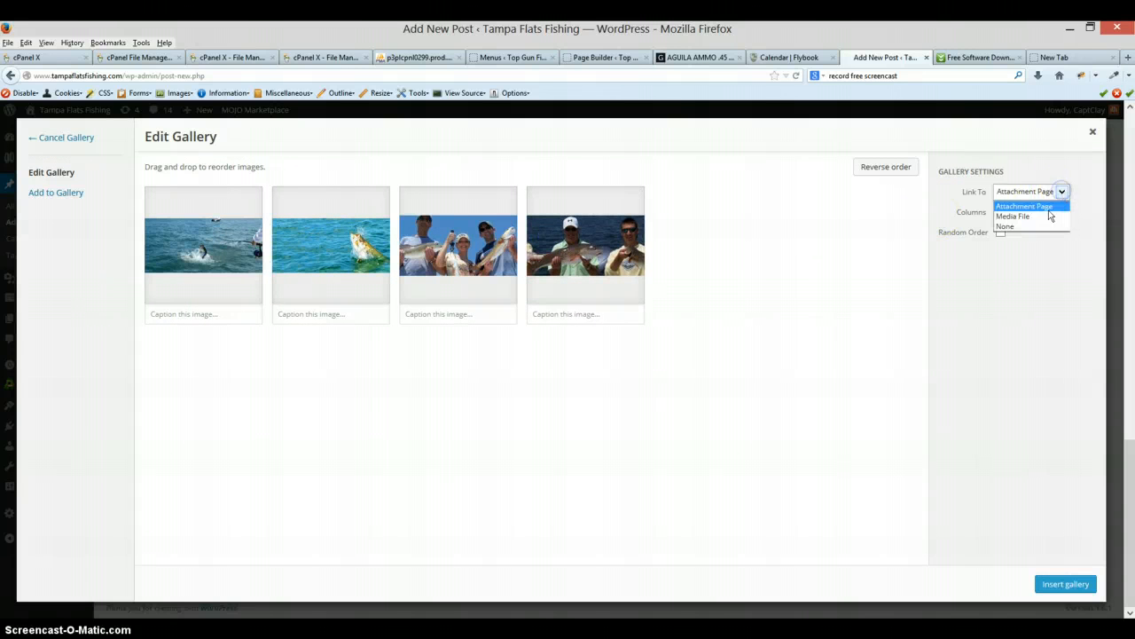
{"action": "left_click", "coordinate": [1049, 217]}
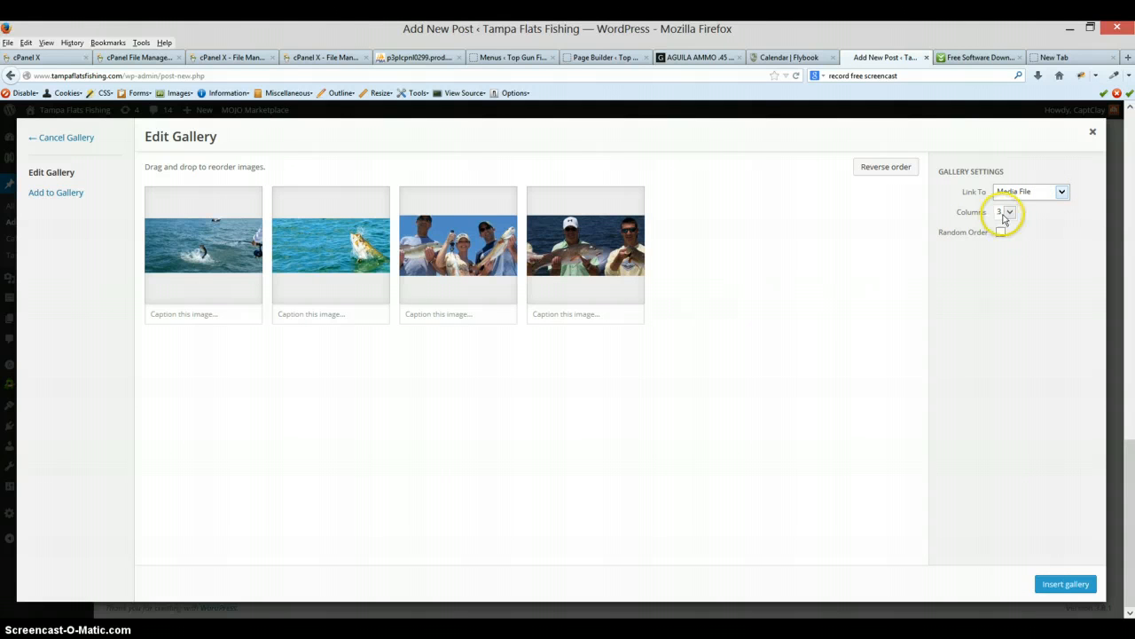
{"action": "left_click", "coordinate": [1005, 213]}
{"action": "left_click", "coordinate": [999, 255]}
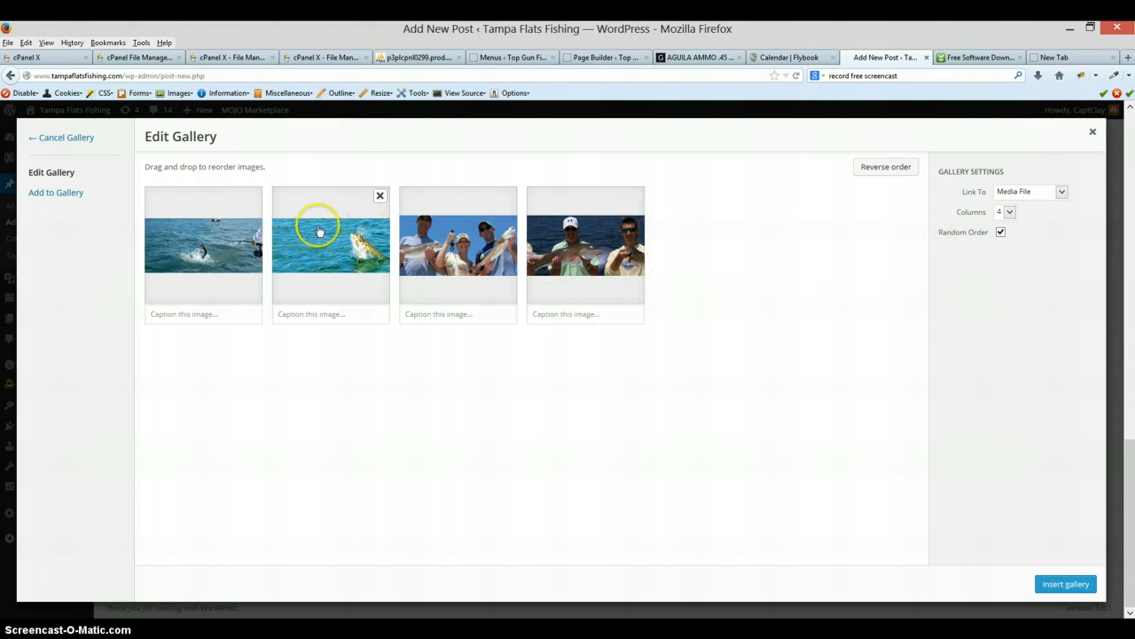
Check the attachment details of the gallery images and insert the gallery into the post
{"action": "left_click", "coordinate": [205, 246]}
{"action": "left_click", "coordinate": [366, 255]}
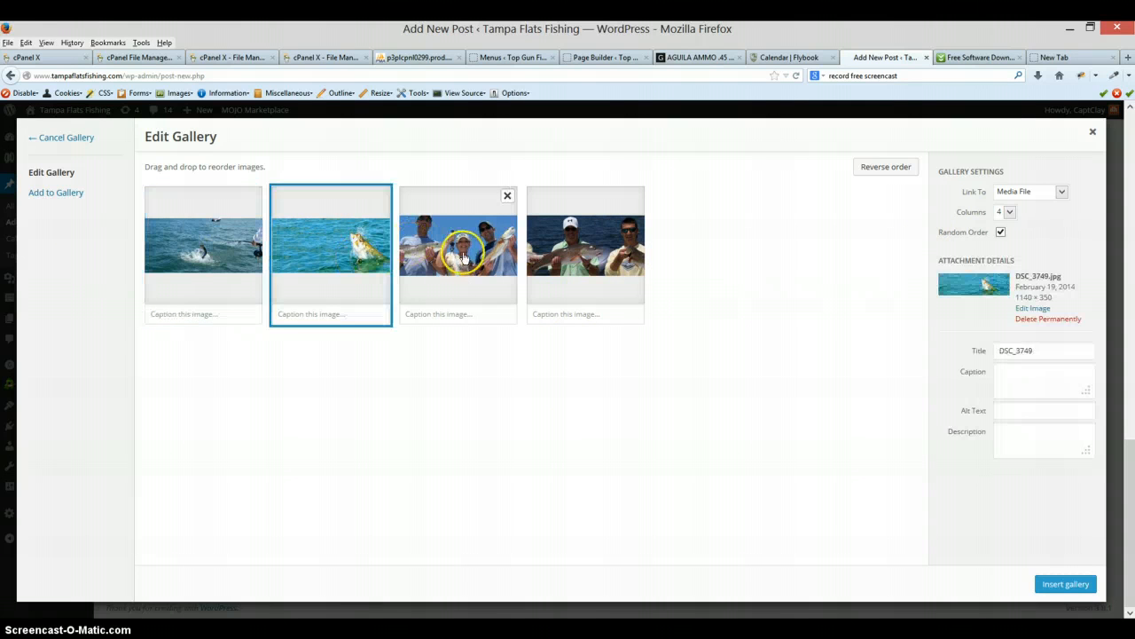
{"action": "left_click", "coordinate": [503, 253]}
{"action": "left_click", "coordinate": [569, 247]}
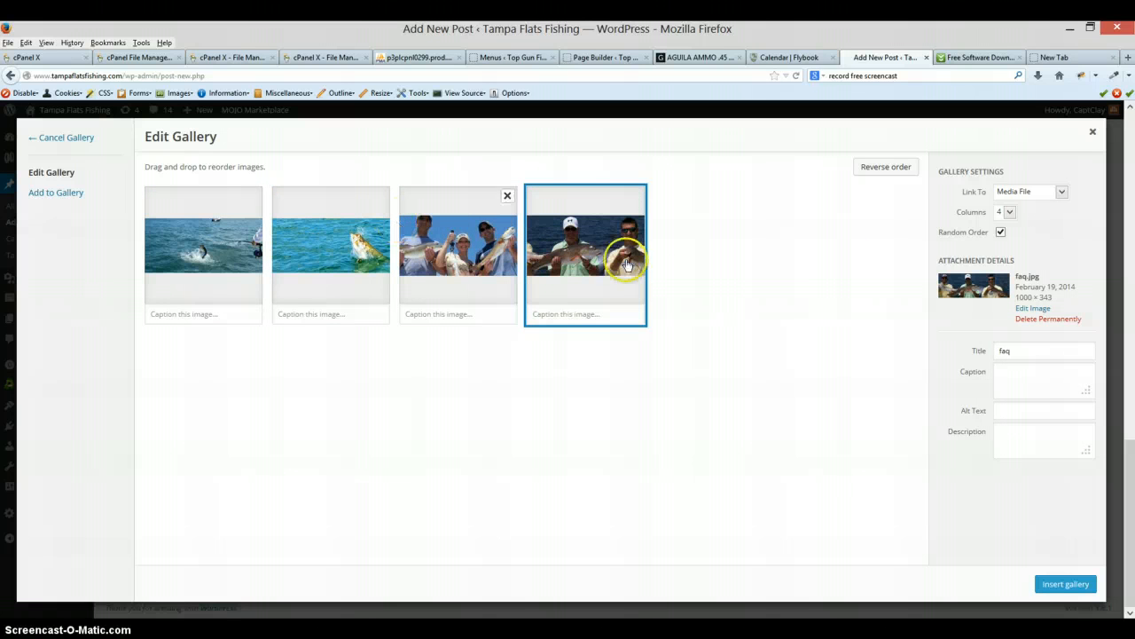
{"action": "left_click", "coordinate": [1063, 586]}
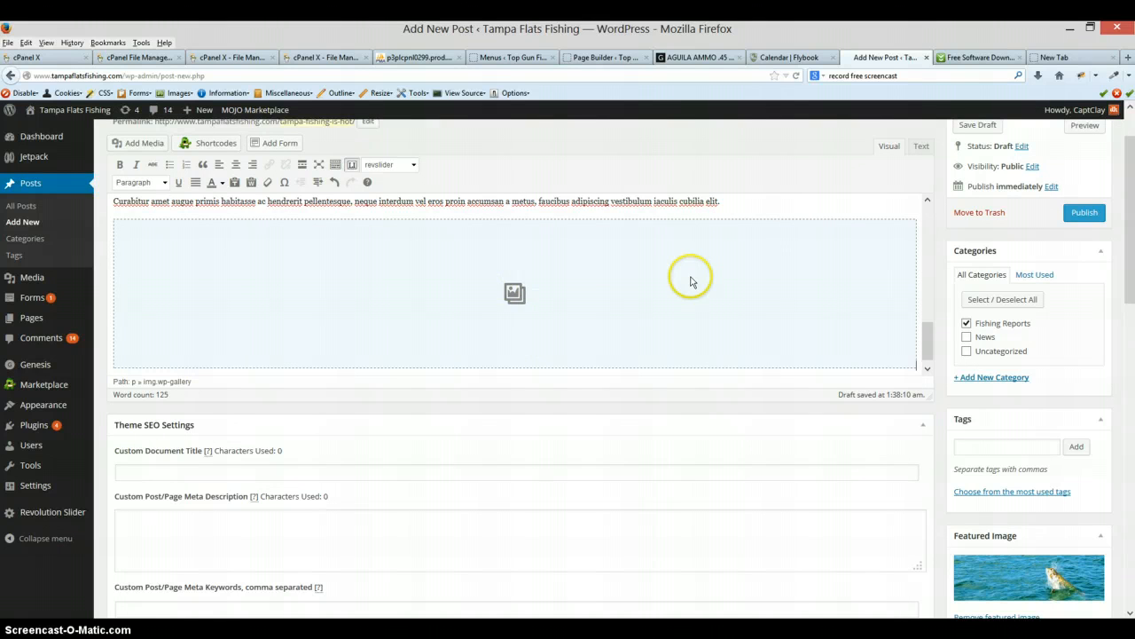
Preview the post, look through to the gallery below the text, and open and close its enlarged corporate charters photo
{"action": "scroll", "coordinate": [700, 275], "scroll_direction": "up", "scroll_amount": 1}
{"action": "left_click", "coordinate": [1079, 130]}
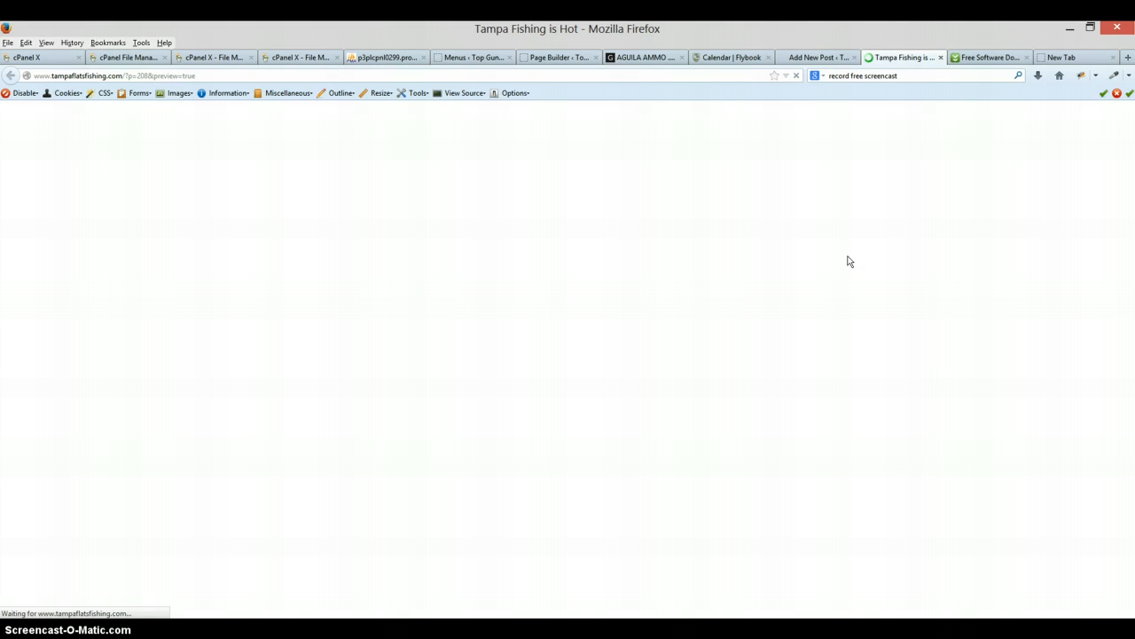
{"action": "scroll", "coordinate": [512, 281], "scroll_direction": "down", "scroll_amount": 3}
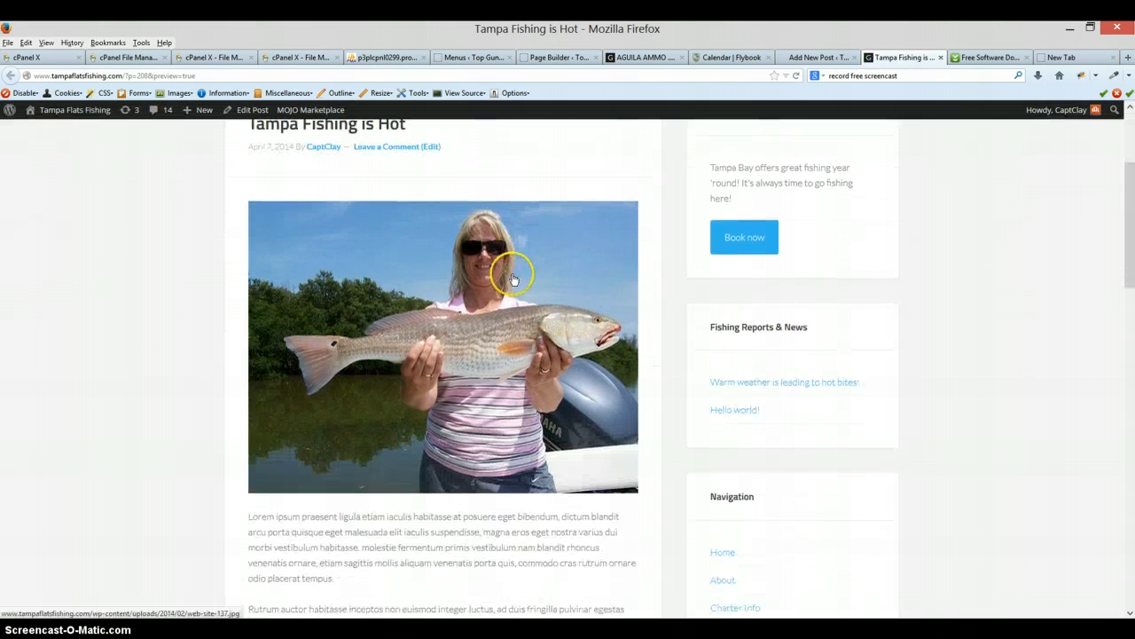
{"action": "scroll", "coordinate": [456, 269], "scroll_direction": "down", "scroll_amount": 5}
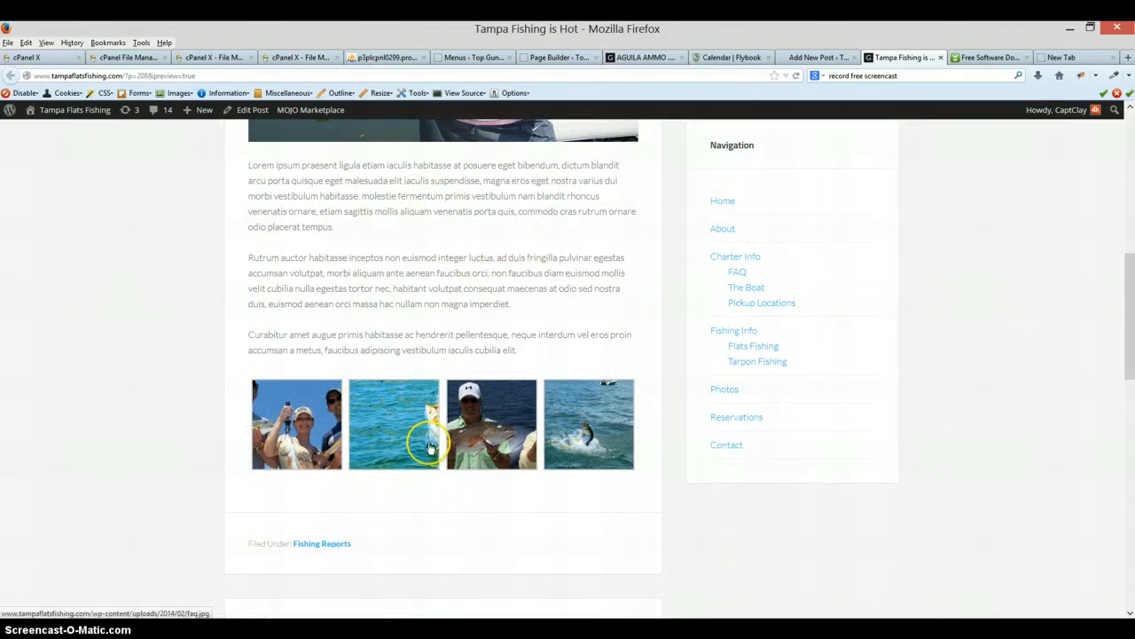
{"action": "left_click", "coordinate": [329, 433]}
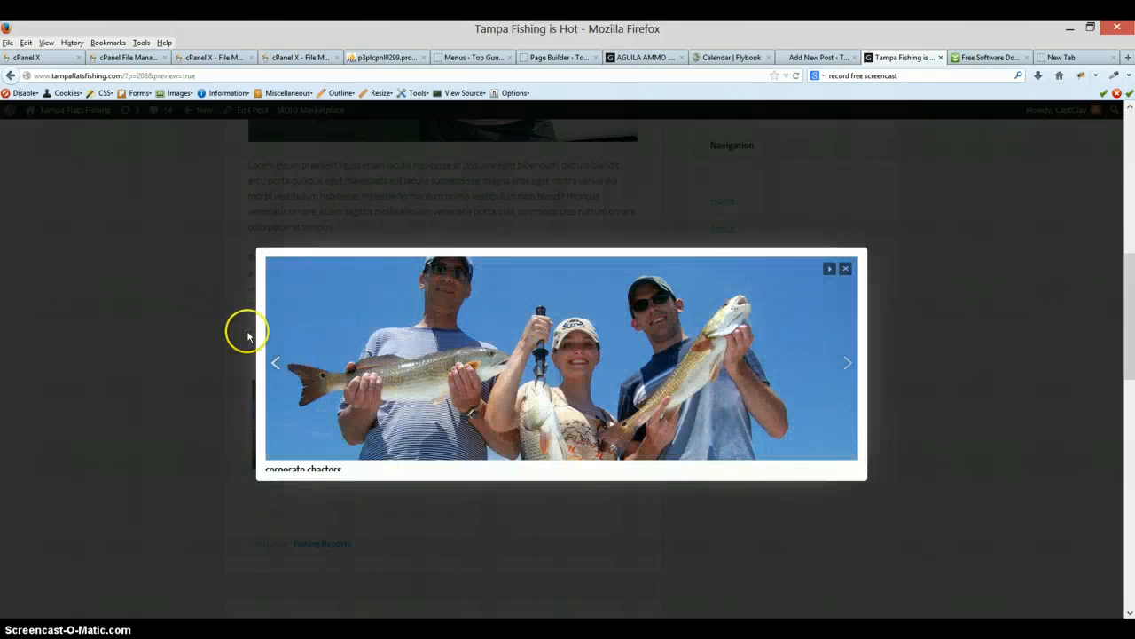
{"action": "left_click", "coordinate": [205, 277]}
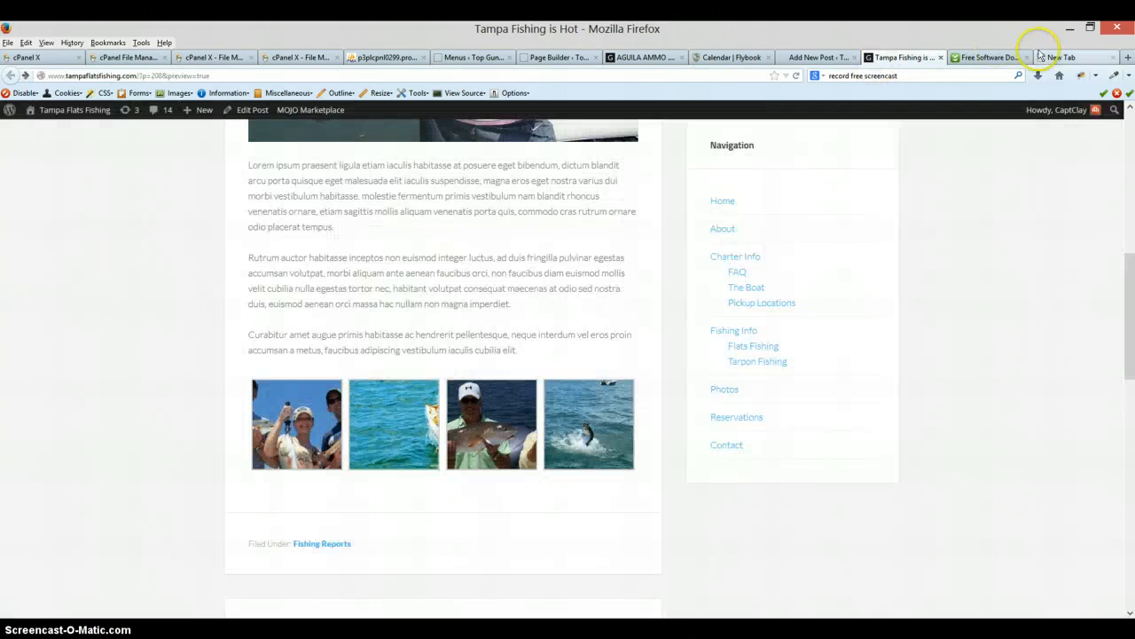
Return to the post editor, check the post's content and publish the post
{"action": "left_click", "coordinate": [841, 58]}
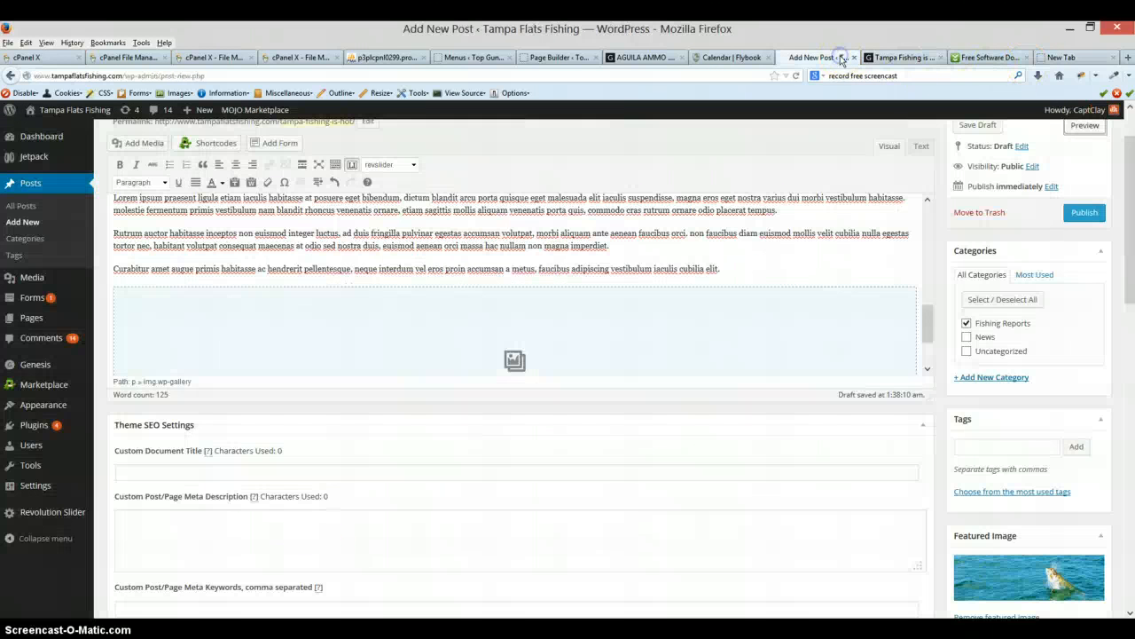
{"action": "scroll", "coordinate": [793, 309], "scroll_direction": "up", "scroll_amount": 5}
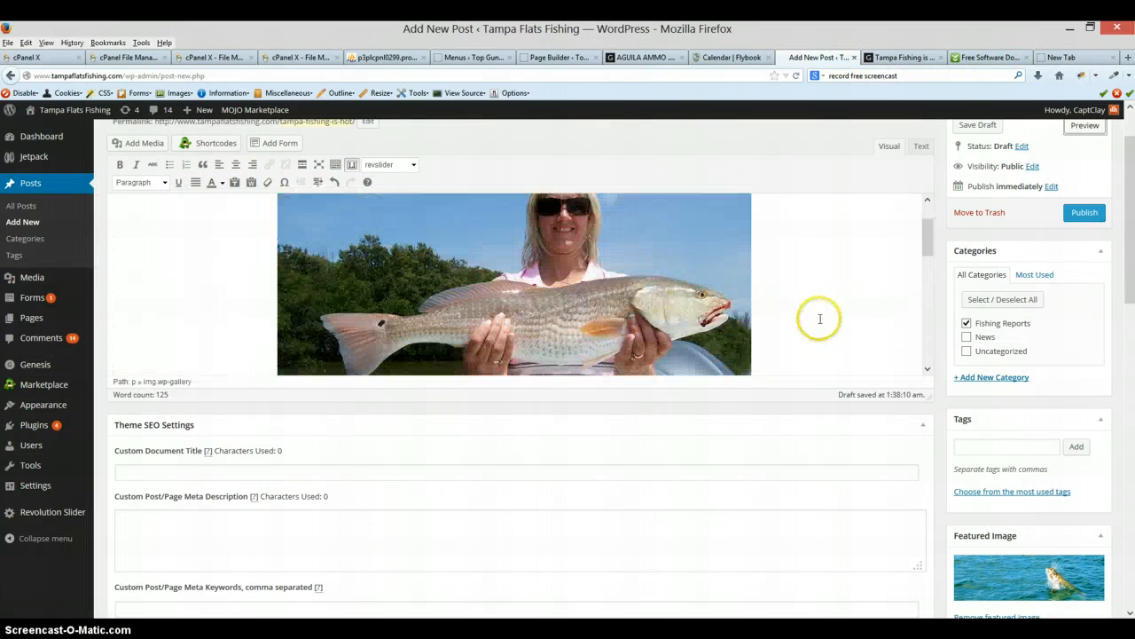
{"action": "left_click", "coordinate": [1084, 213]}
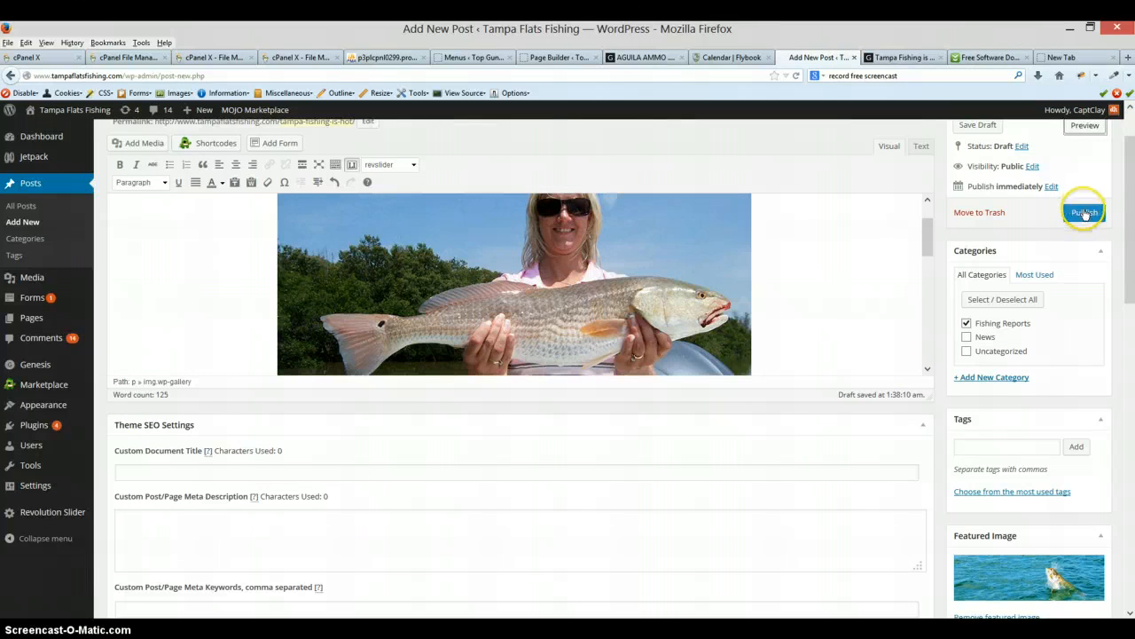